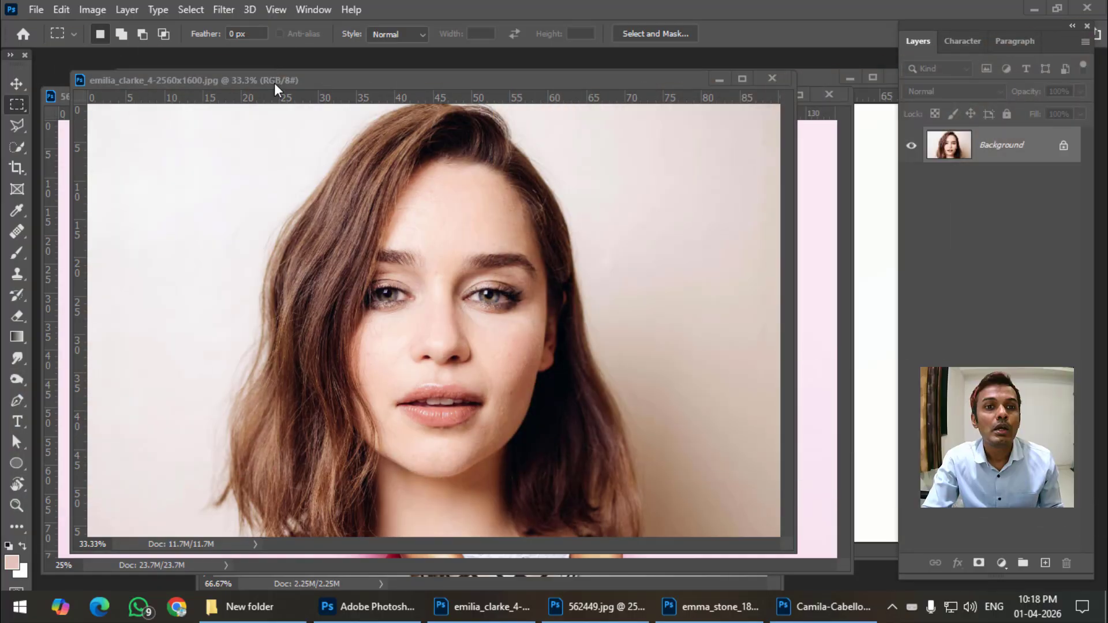
Look over the open portrait images, bringing the different document windows to the front.
left_click_drag(344, 97, 301, 82)
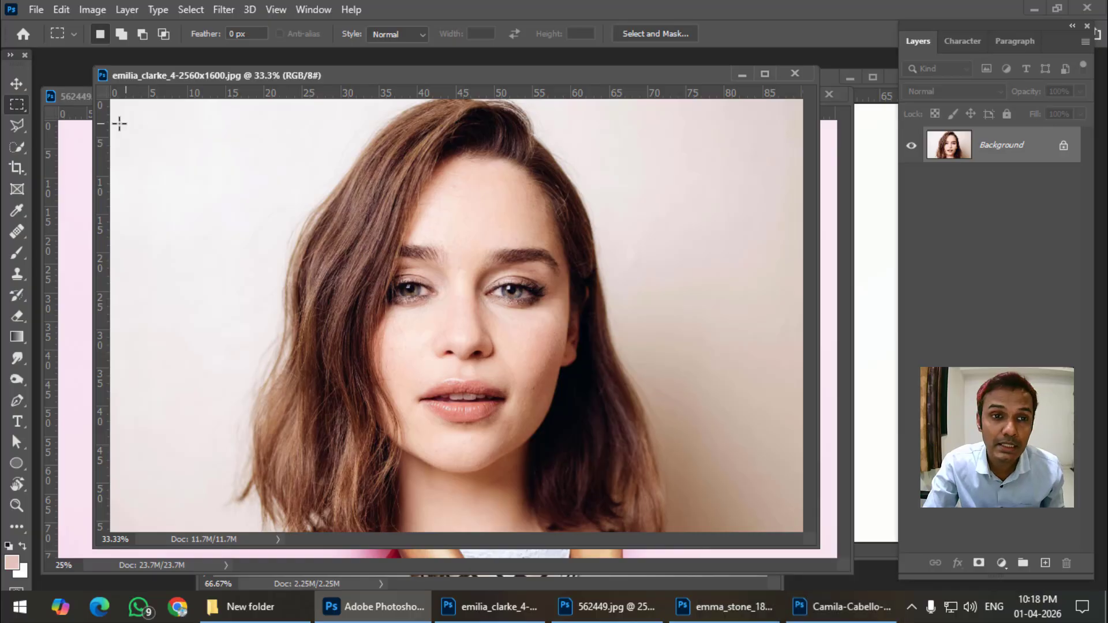
left_click_drag(144, 78, 163, 168)
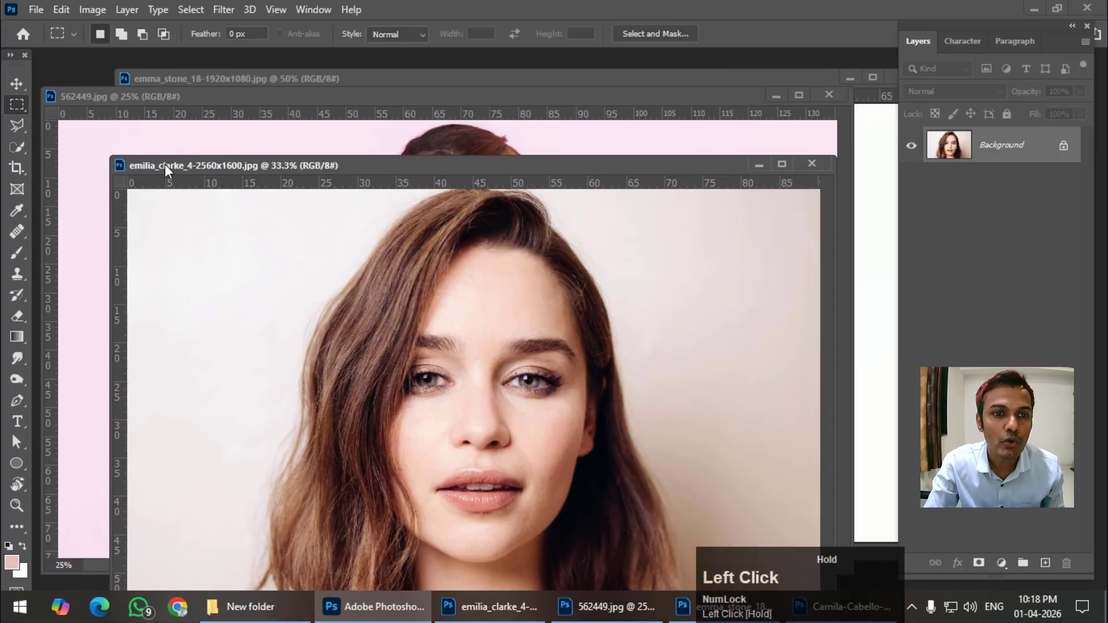
left_click(173, 79)
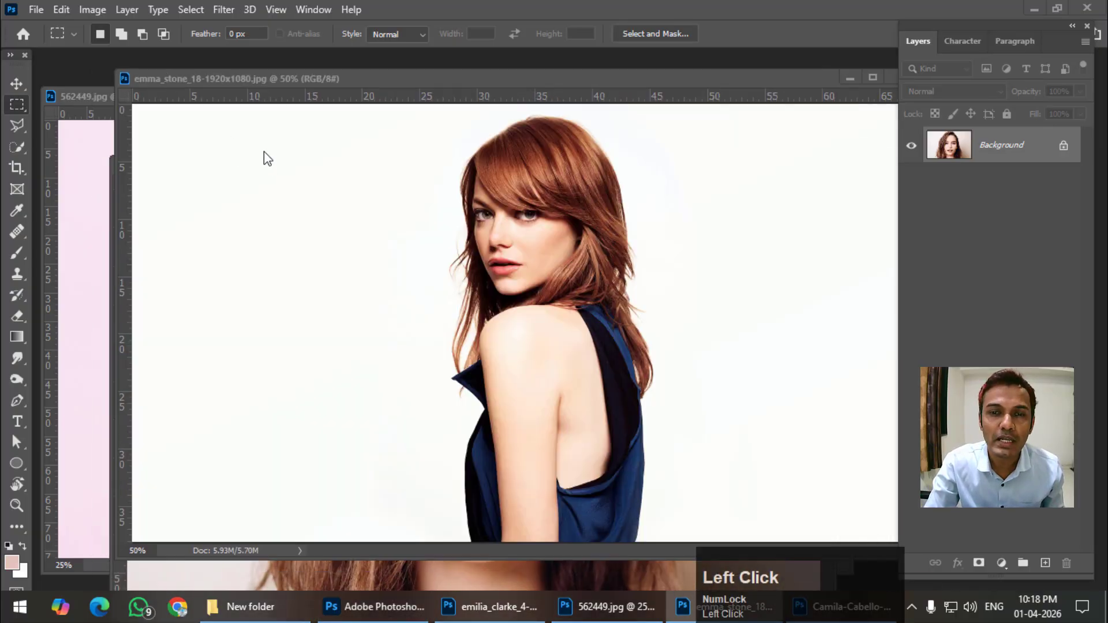
left_click(99, 203)
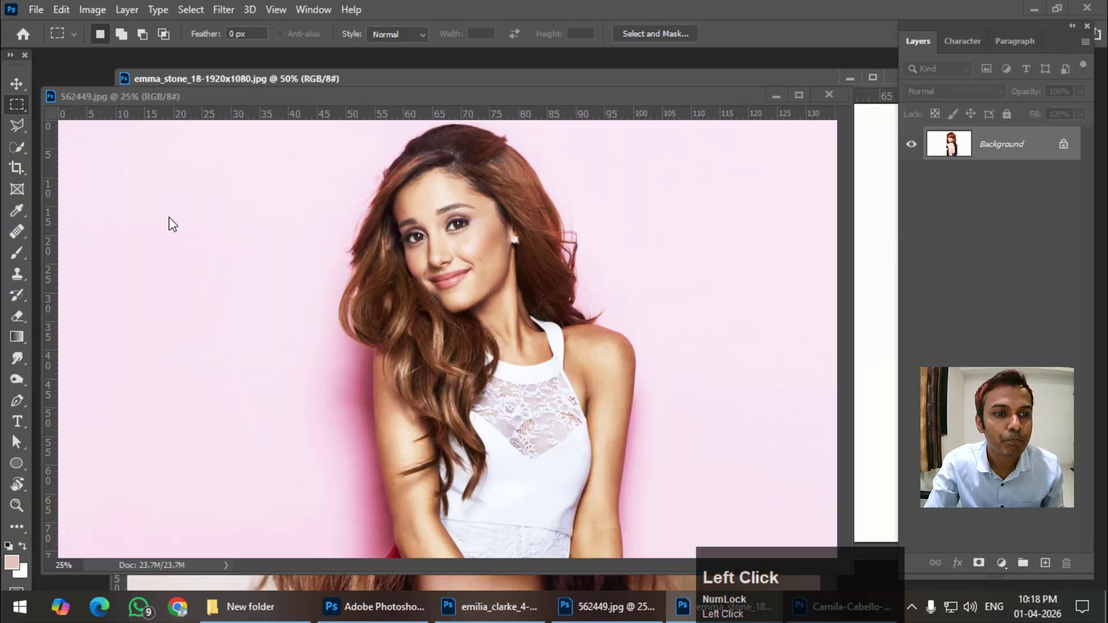
left_click(361, 584)
left_click_drag(354, 165, 346, 67)
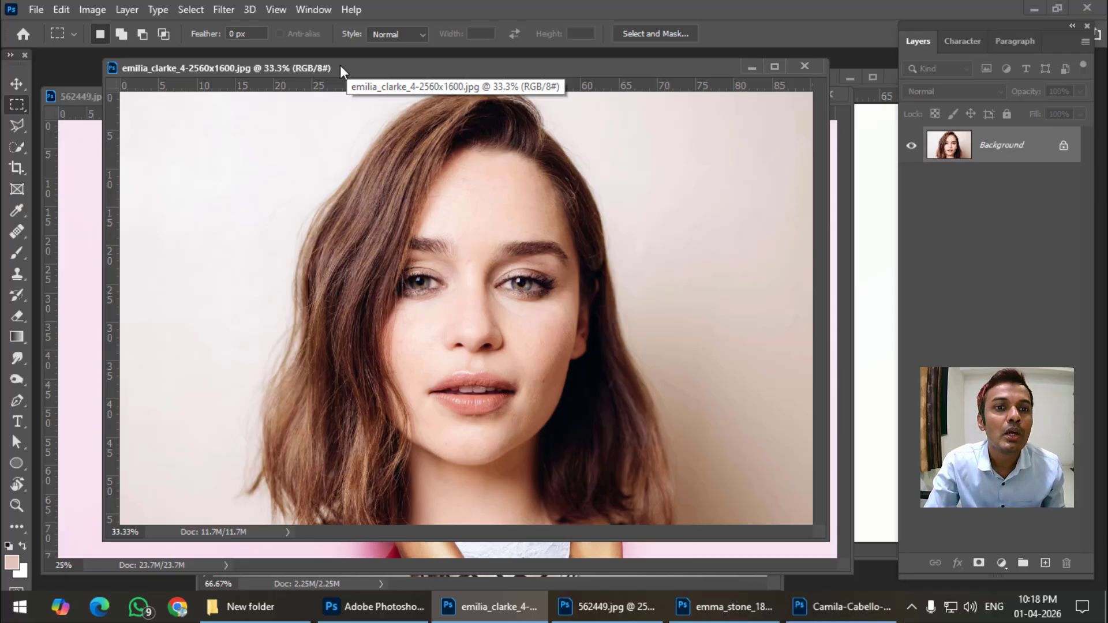
mouse_move(342, 68)
left_mouse_down()
mouse_move(329, 98)
mouse_move(329, 77)
left_mouse_up()
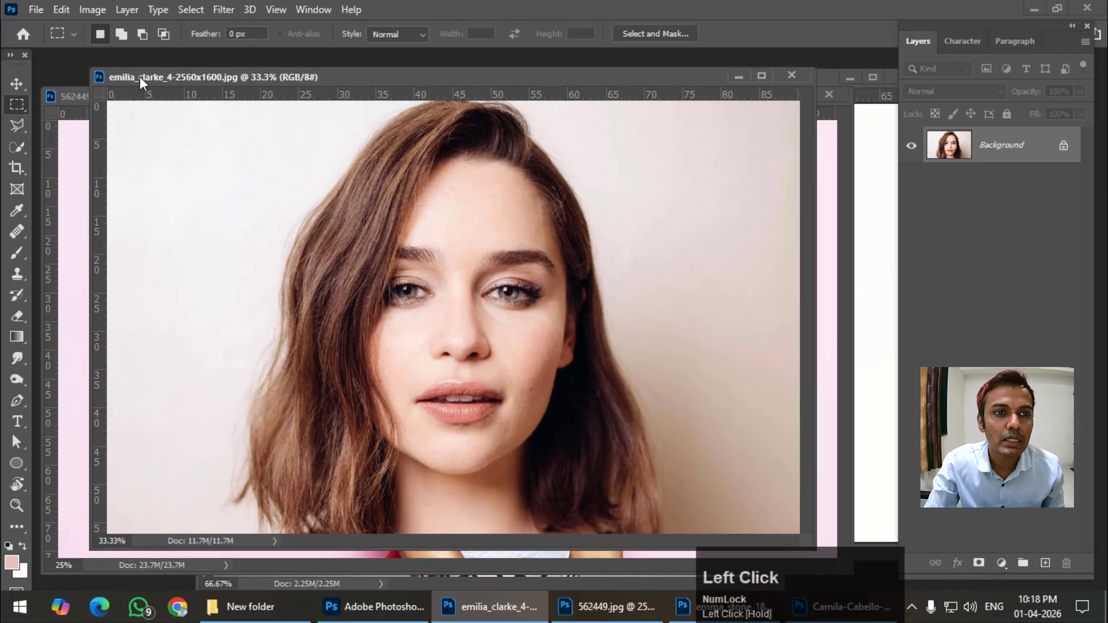
left_click_drag(141, 83, 214, 108)
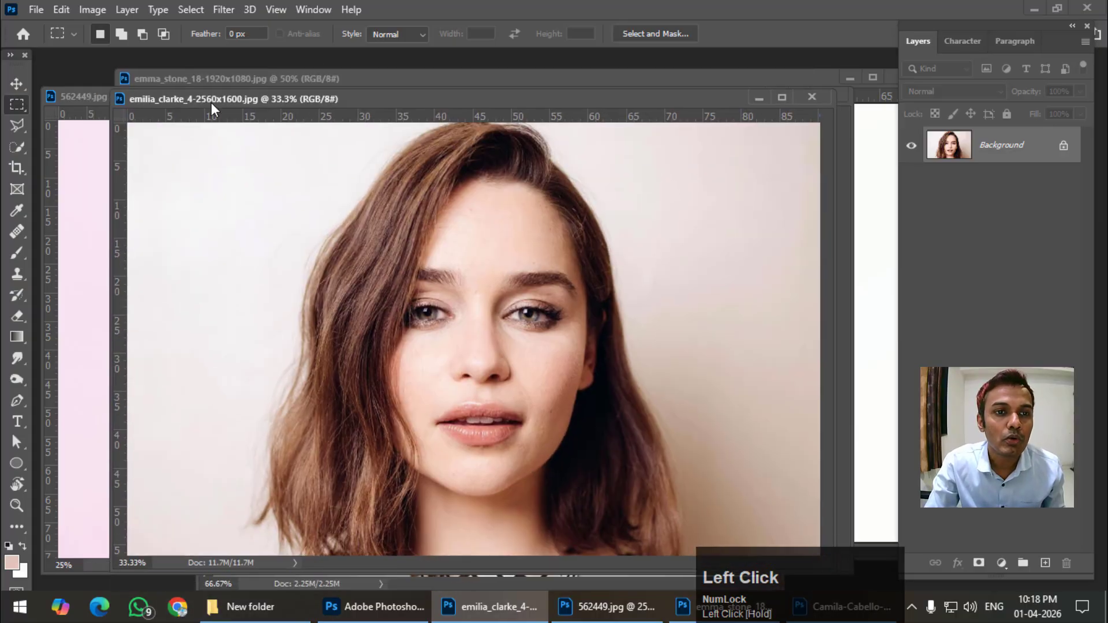
Start a PDF Presentation and add all open files as its source files.
left_click(36, 10)
mouse_move(92, 391)
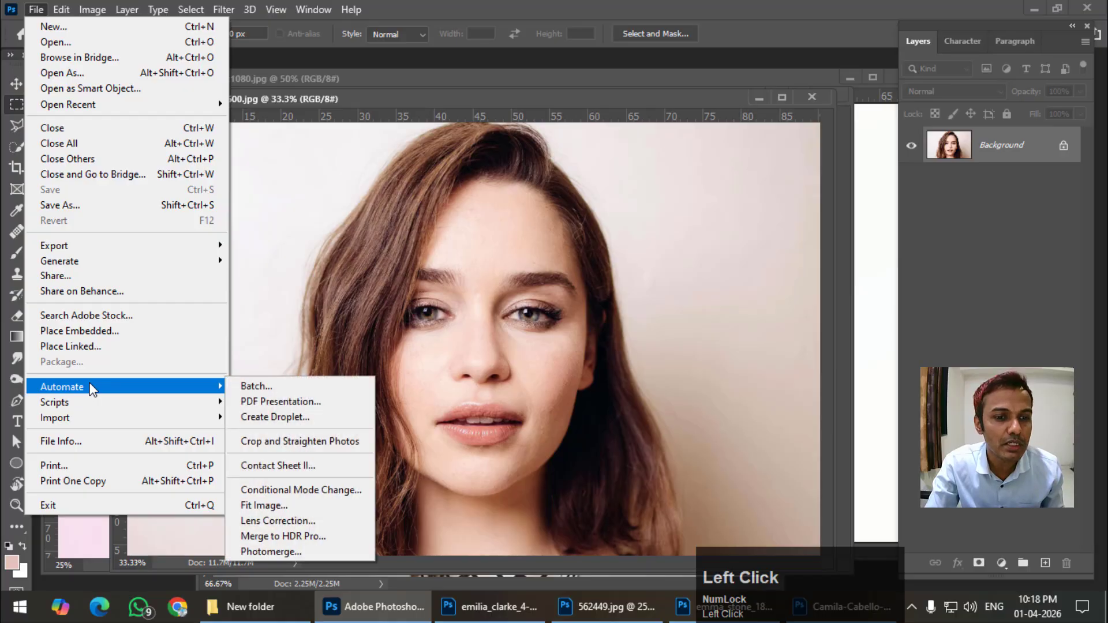
left_click(247, 400)
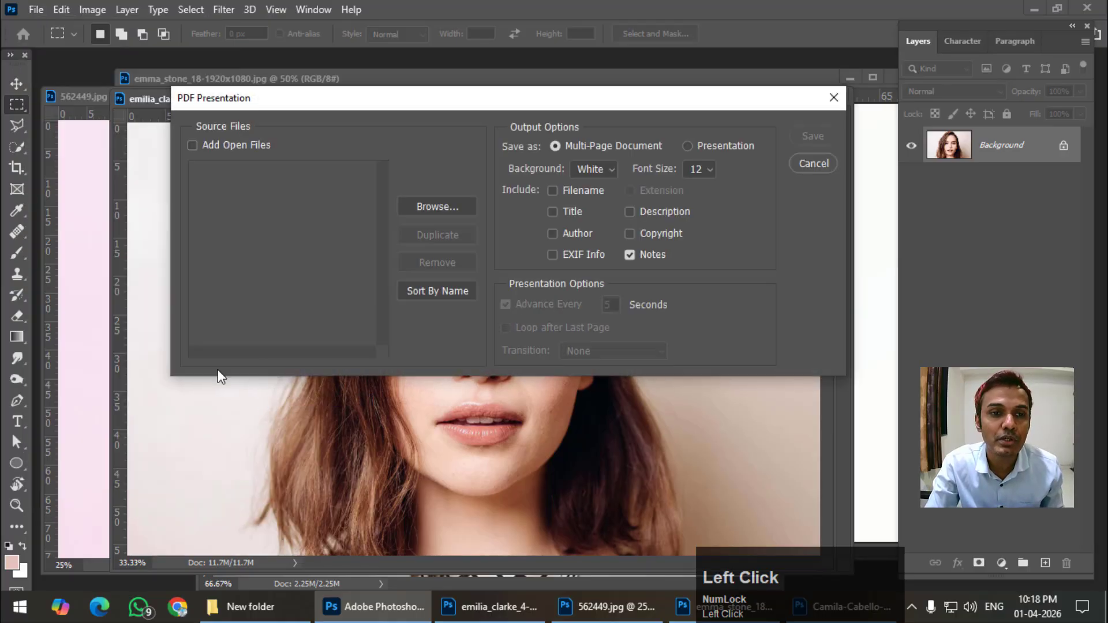
left_click_drag(247, 103, 231, 118)
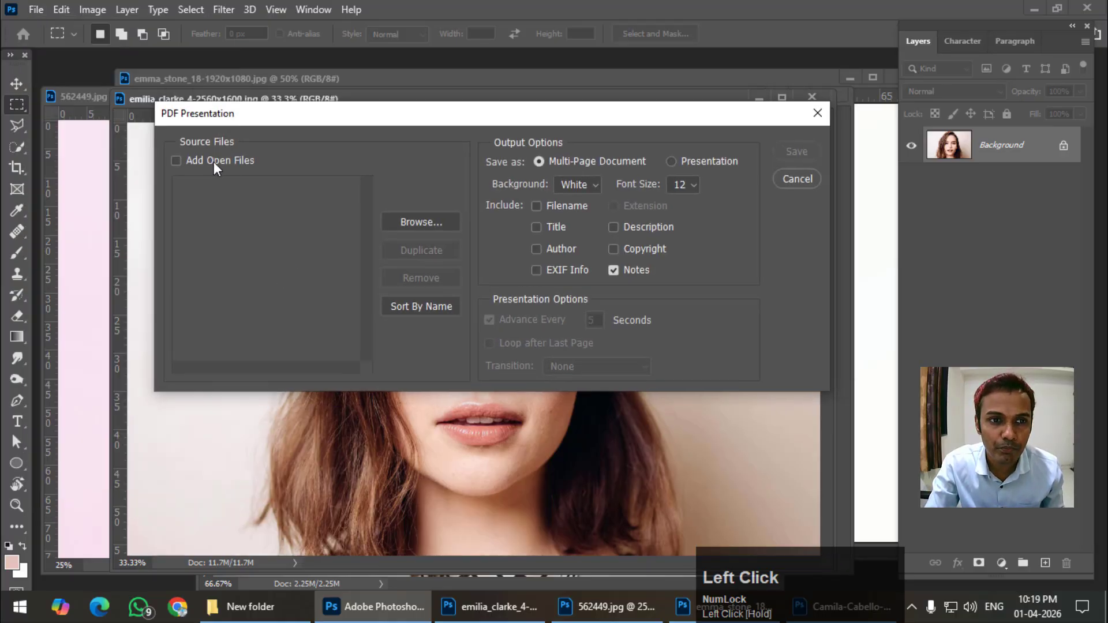
left_click(176, 161)
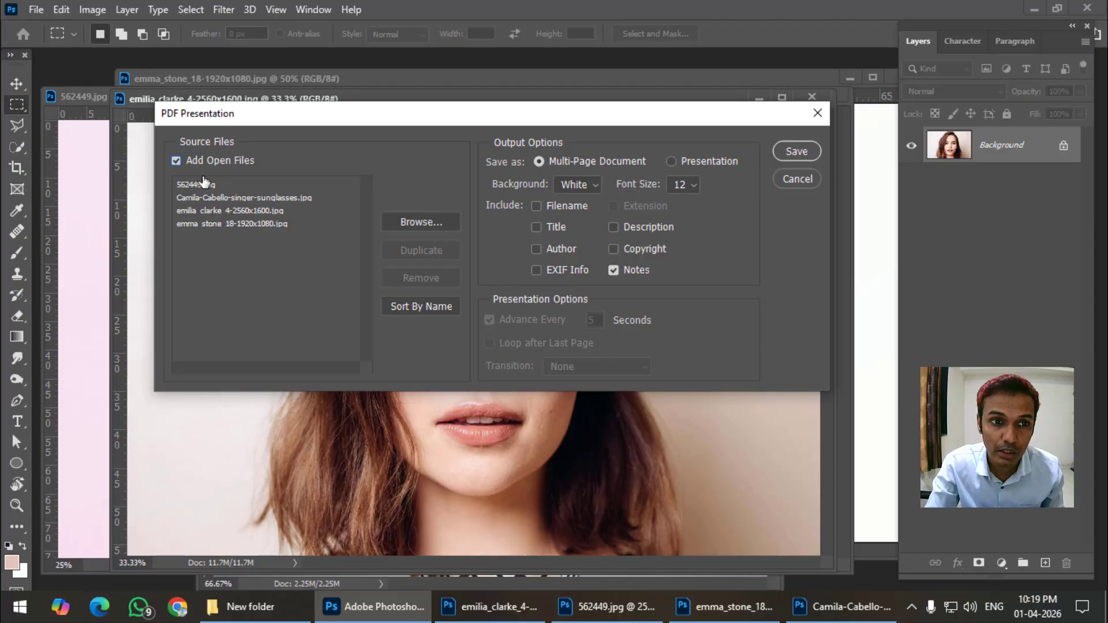
left_click_drag(230, 114, 211, 113)
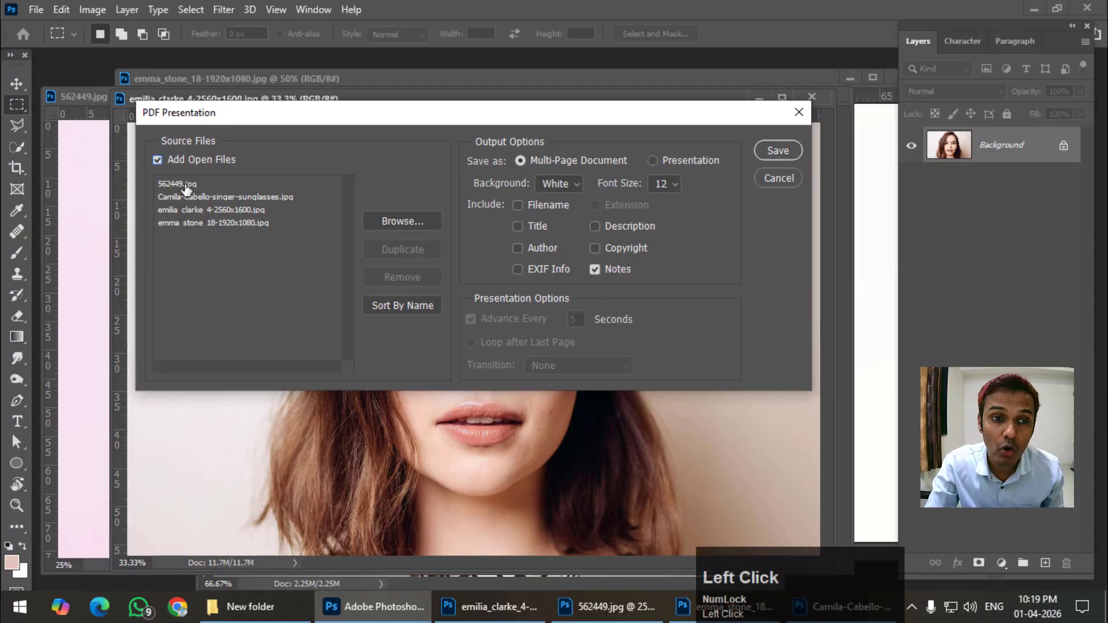
Reorder the source files so emma_stone_18-1920x1080.jpg comes first and 562449.jpg comes last.
left_click(186, 185)
mouse_move(186, 188)
left_mouse_down()
mouse_move(193, 218)
mouse_move(178, 235)
mouse_move(204, 222)
mouse_move(197, 180)
left_mouse_up()
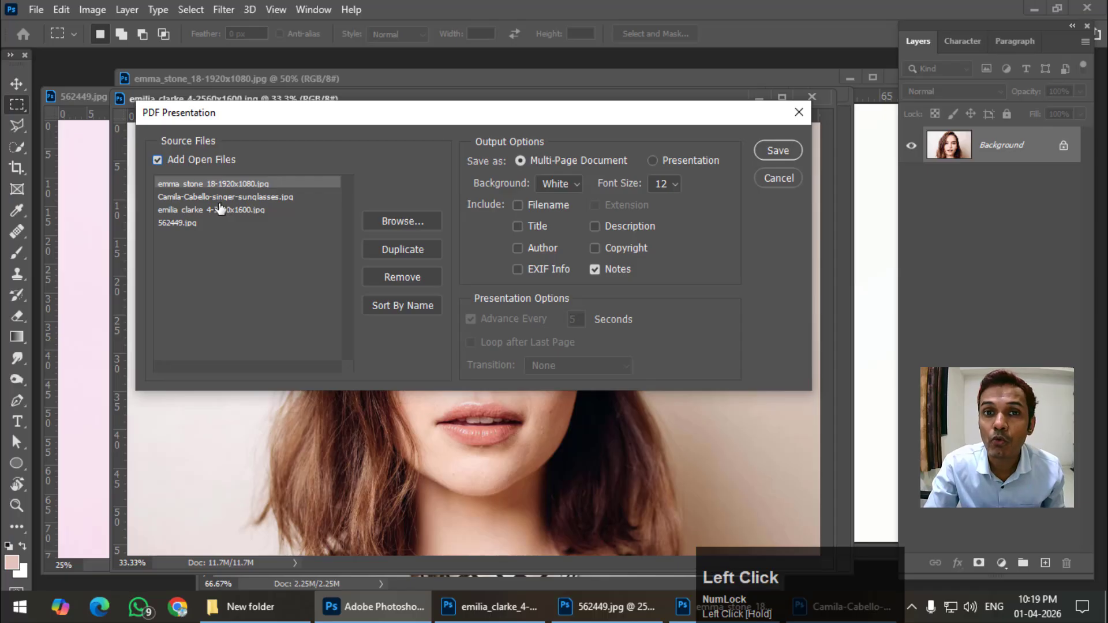
left_click_drag(251, 122, 231, 136)
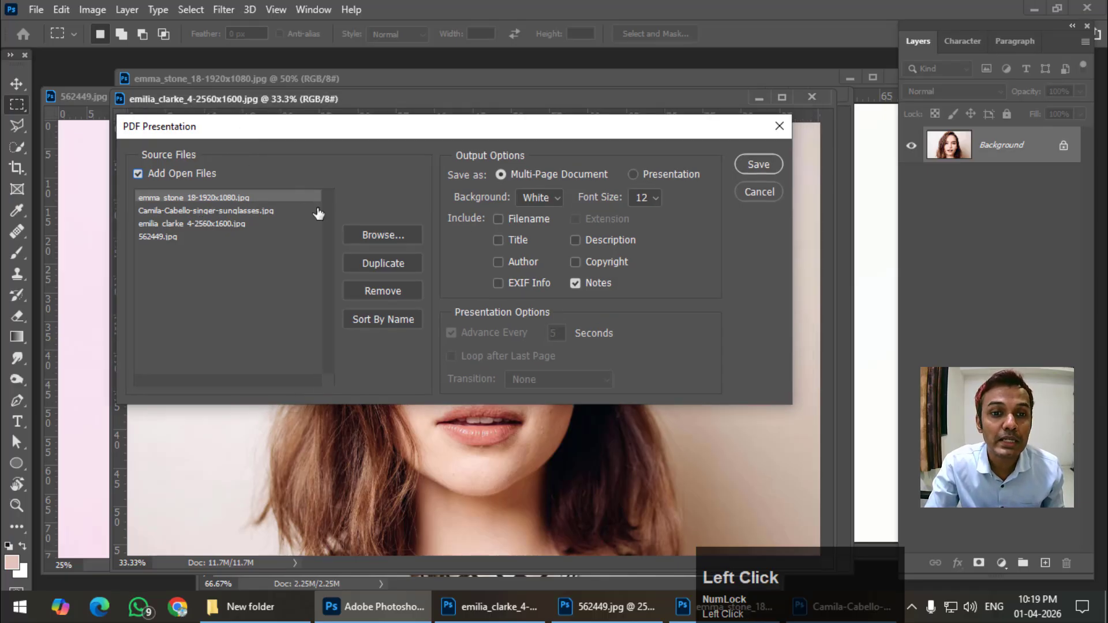
Add Ariana-Grande-HD-Wallpaper and 2016_deepika_padukone-1920x1200 from the Celebs folder to the source files.
left_click(386, 237)
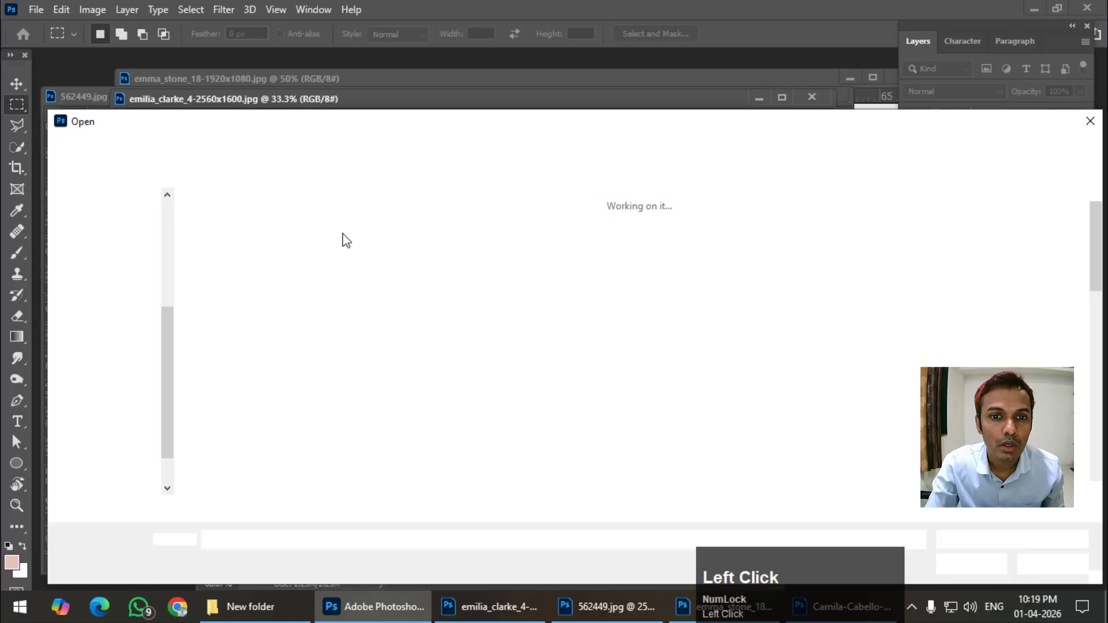
left_click_drag(445, 129, 434, 82)
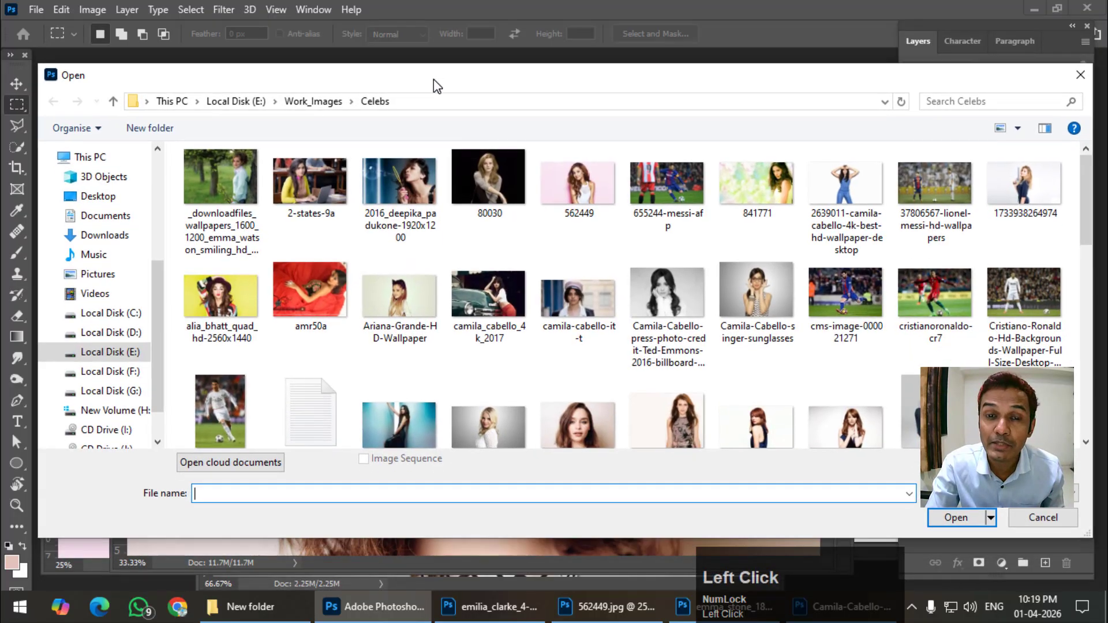
scroll(404, 219, "down", 1)
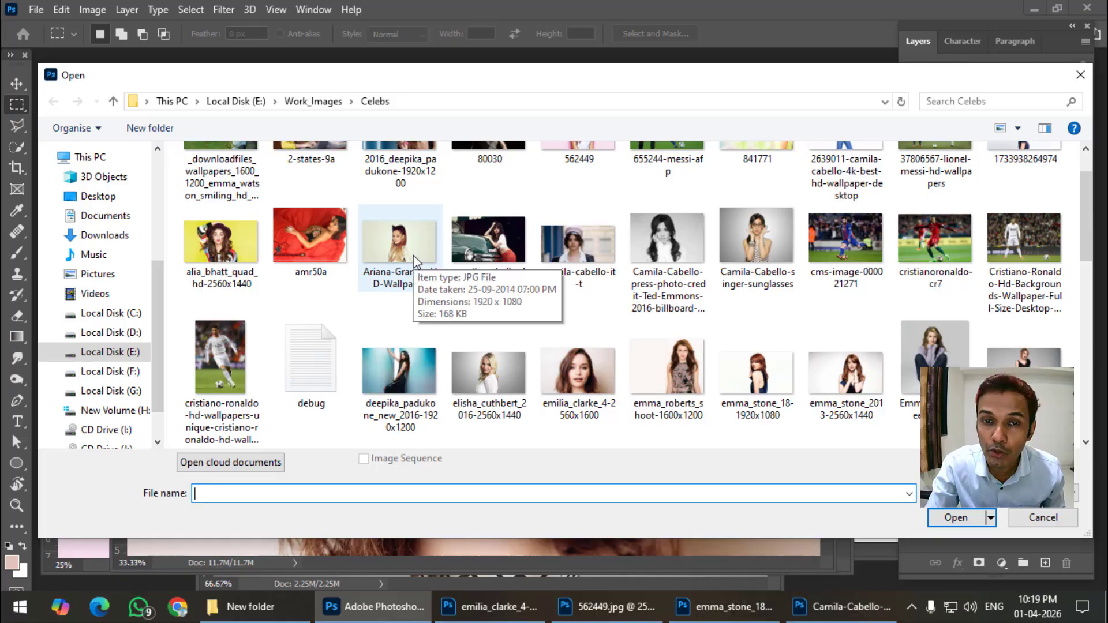
scroll(441, 228, "up", 1)
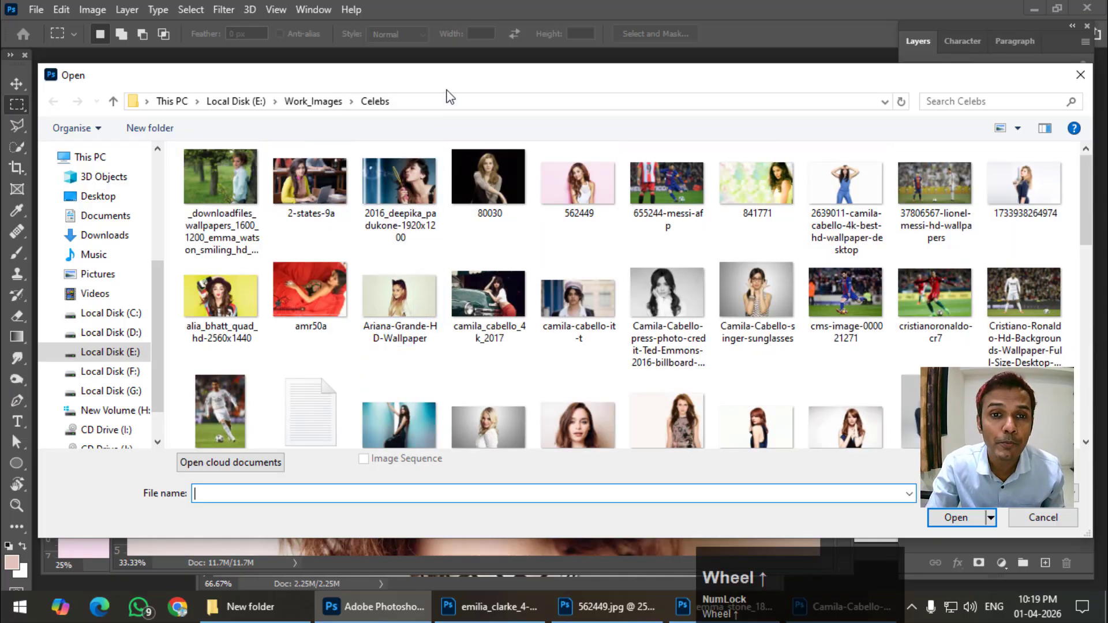
left_click_drag(447, 81, 435, 78)
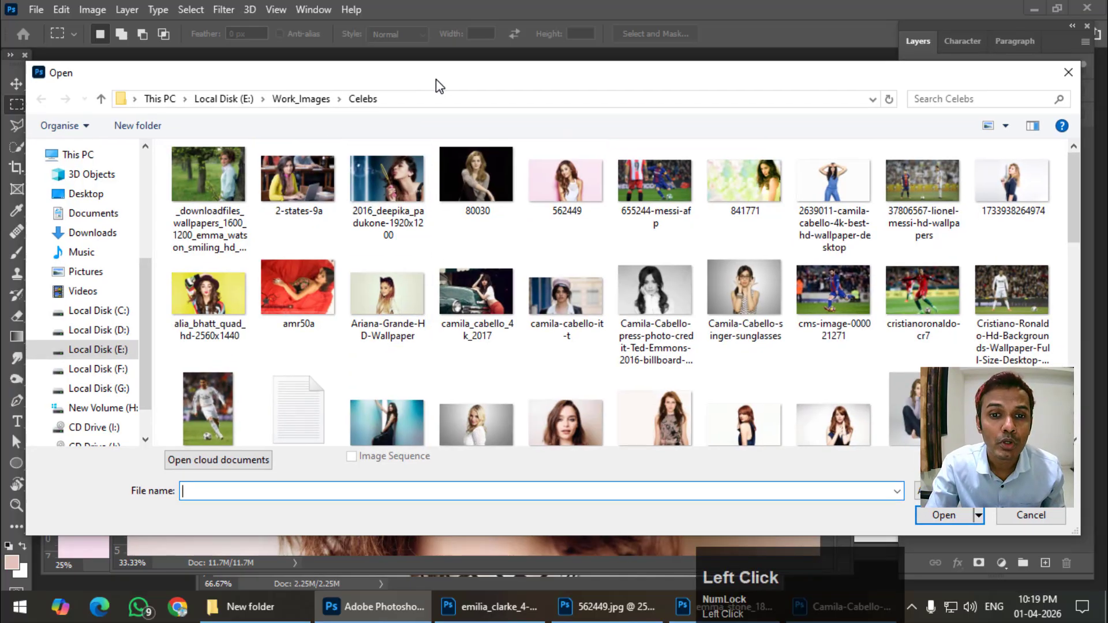
left_click(398, 299)
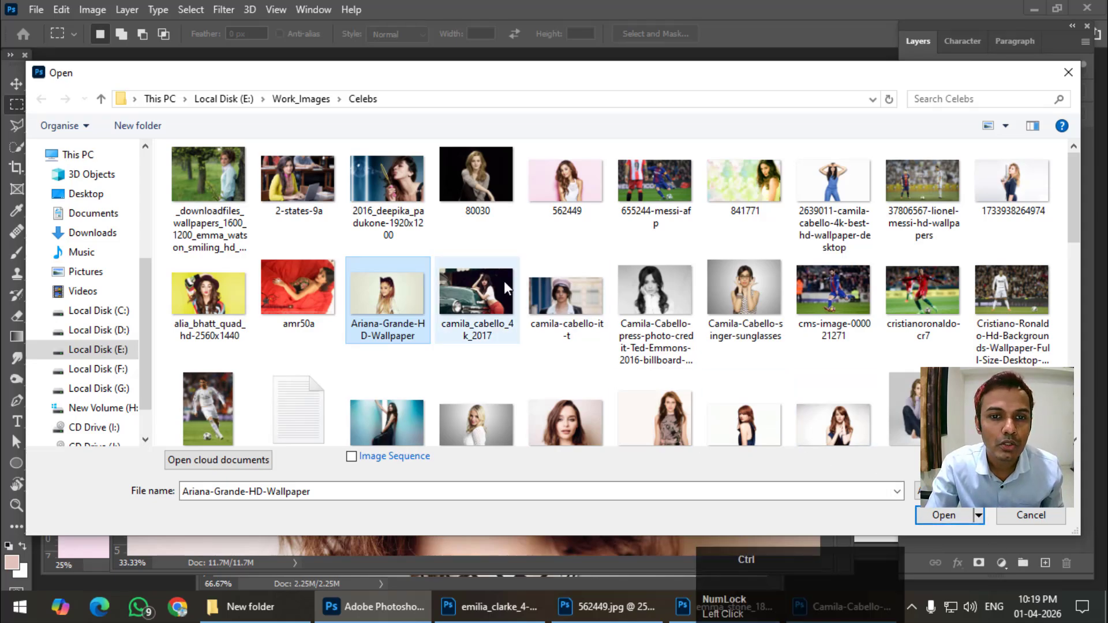
left_click(412, 190, "ctrl")
left_click(961, 522)
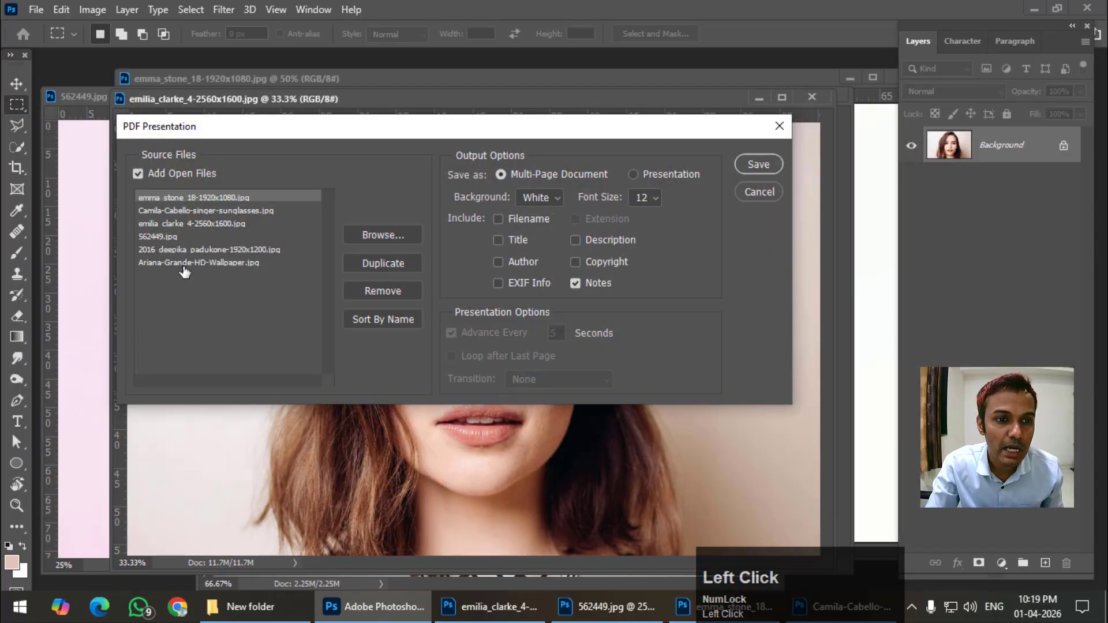
Move Ariana-Grande-HD-Wallpaper.jpg to the first position in the source file order.
left_click_drag(184, 265, 191, 198)
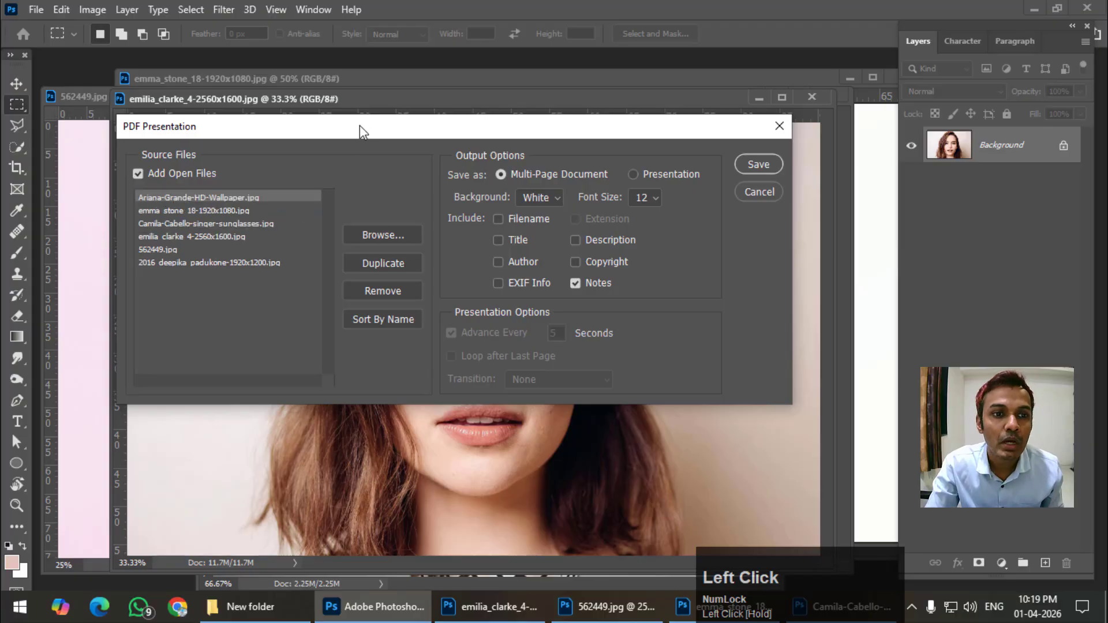
left_click_drag(359, 126, 373, 135)
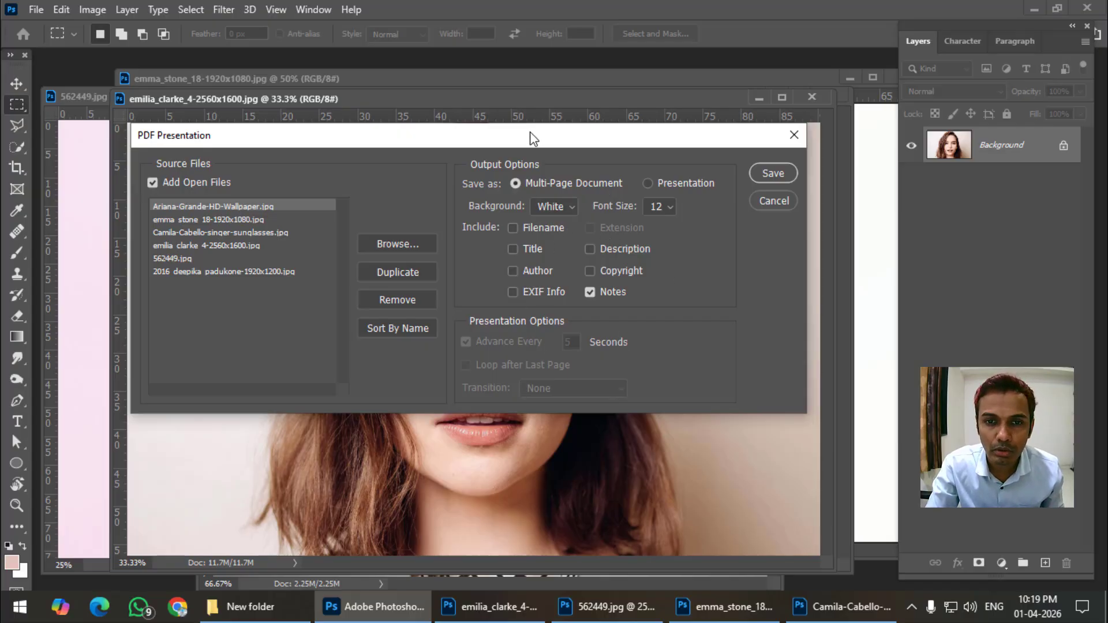
left_click_drag(530, 140, 506, 137)
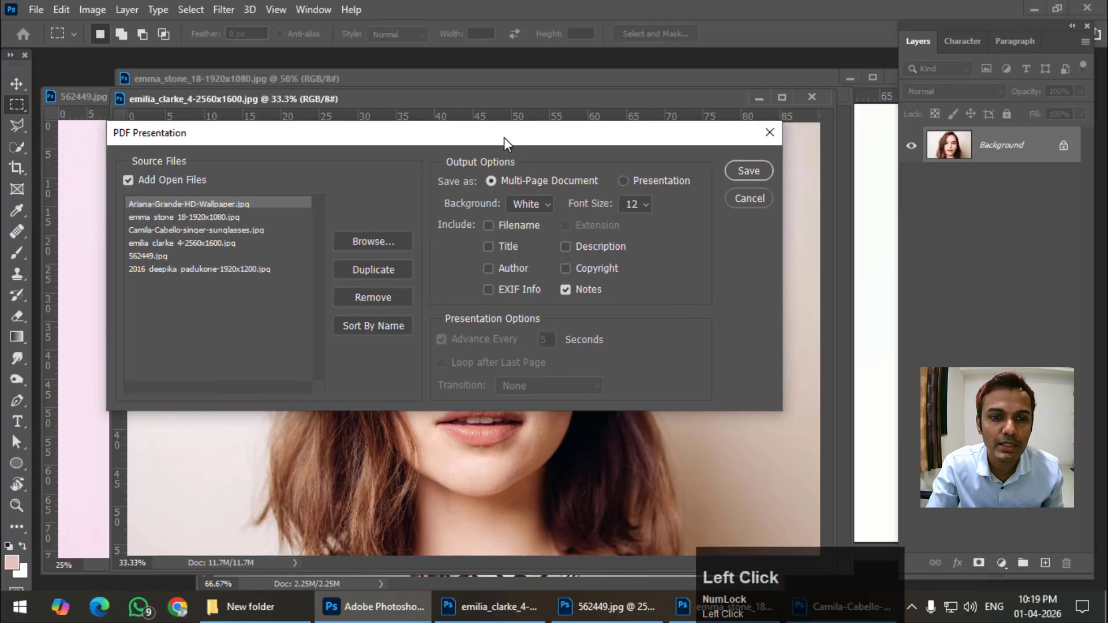
Save the multi-page document as My Book 1 in the New folder inside Documents.
left_click(754, 170)
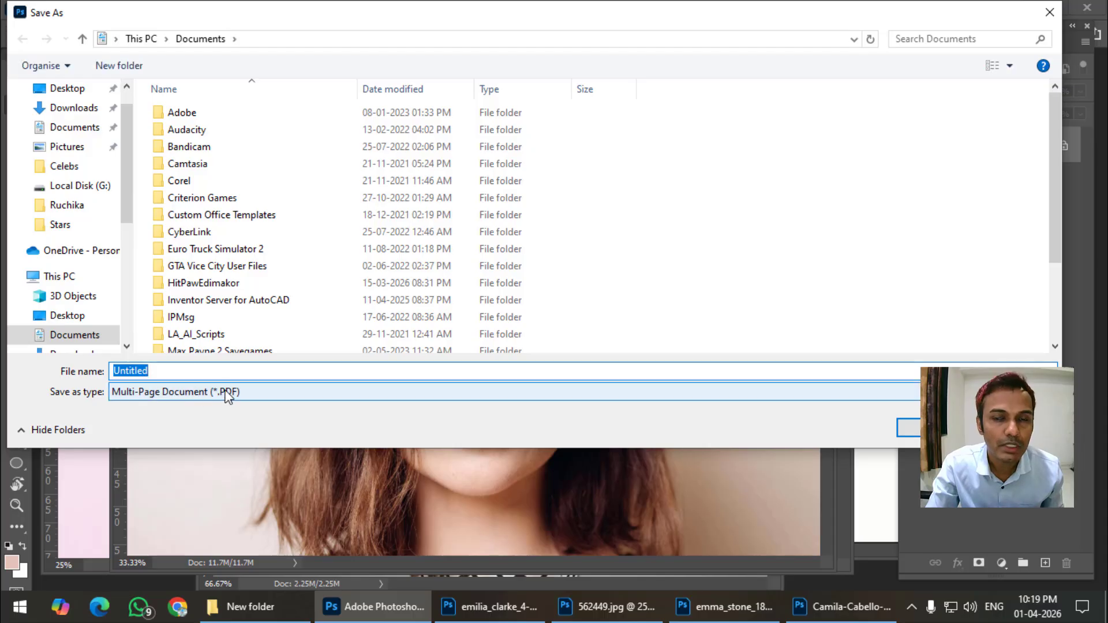
scroll(261, 233, "down", 2)
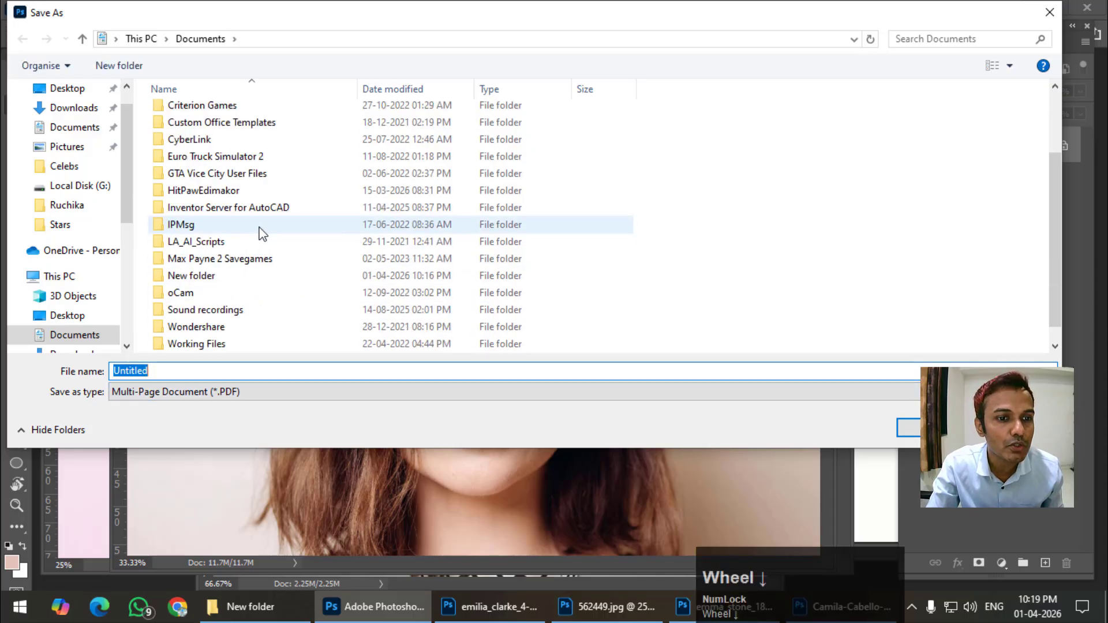
left_click(202, 277)
double_click(202, 277)
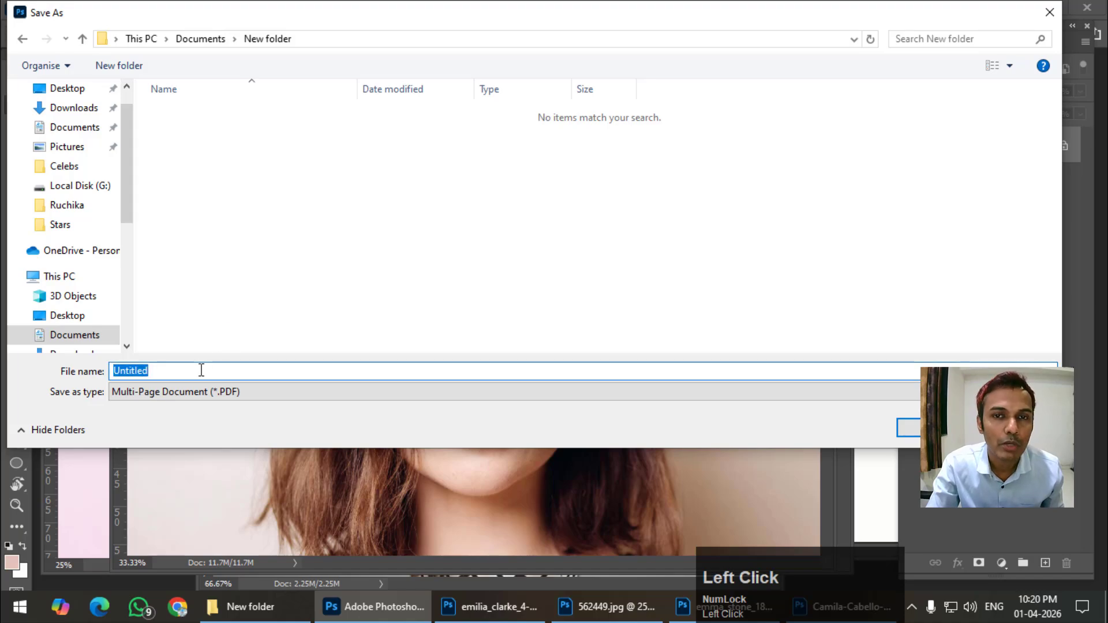
type("M")
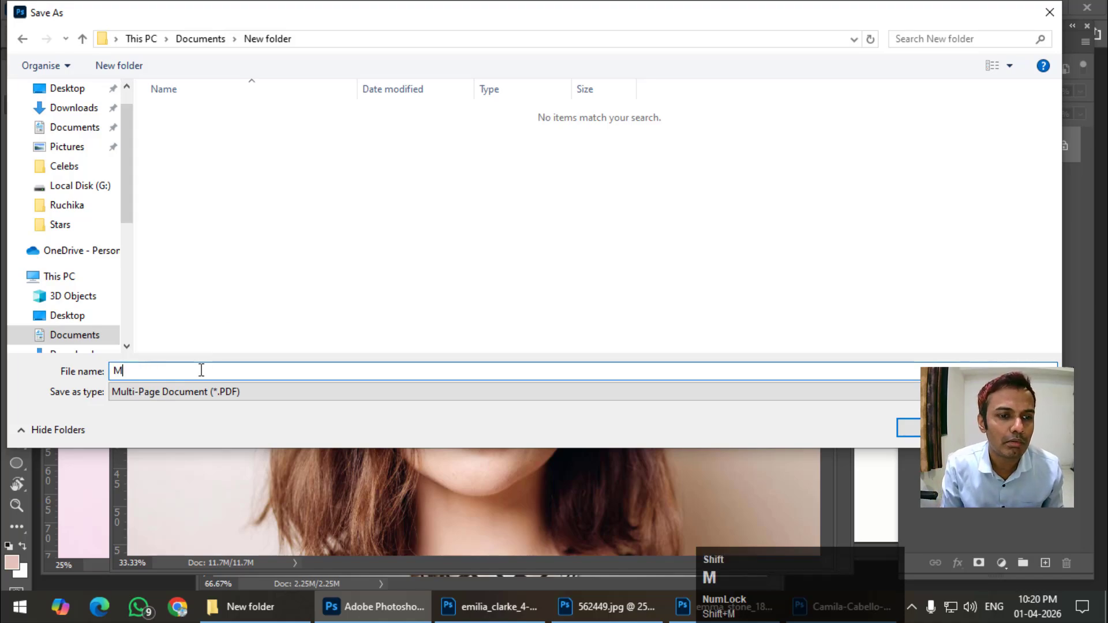
type("y Book 1")
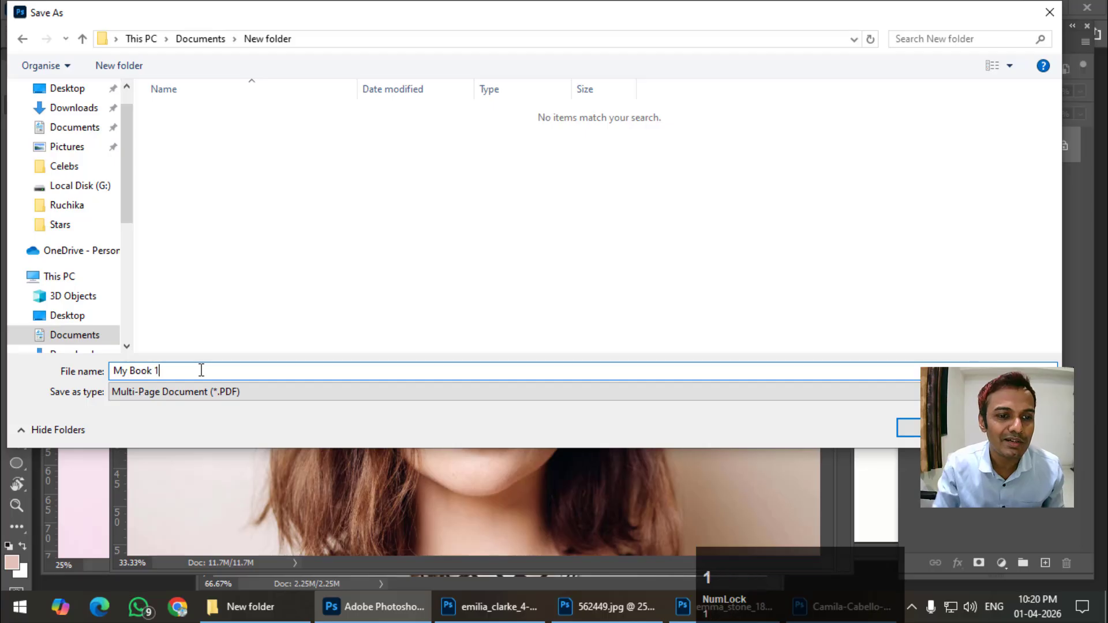
left_click(923, 429)
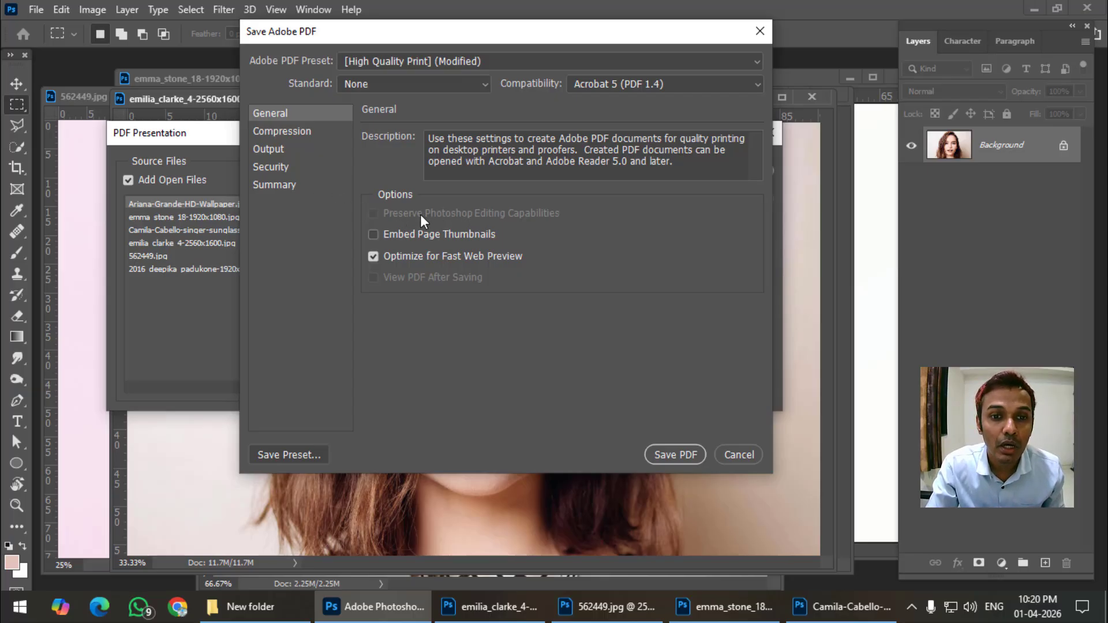
Check the PDF security options without requiring an open password, and save the PDF with the current High Quality Print settings.
left_click(282, 169)
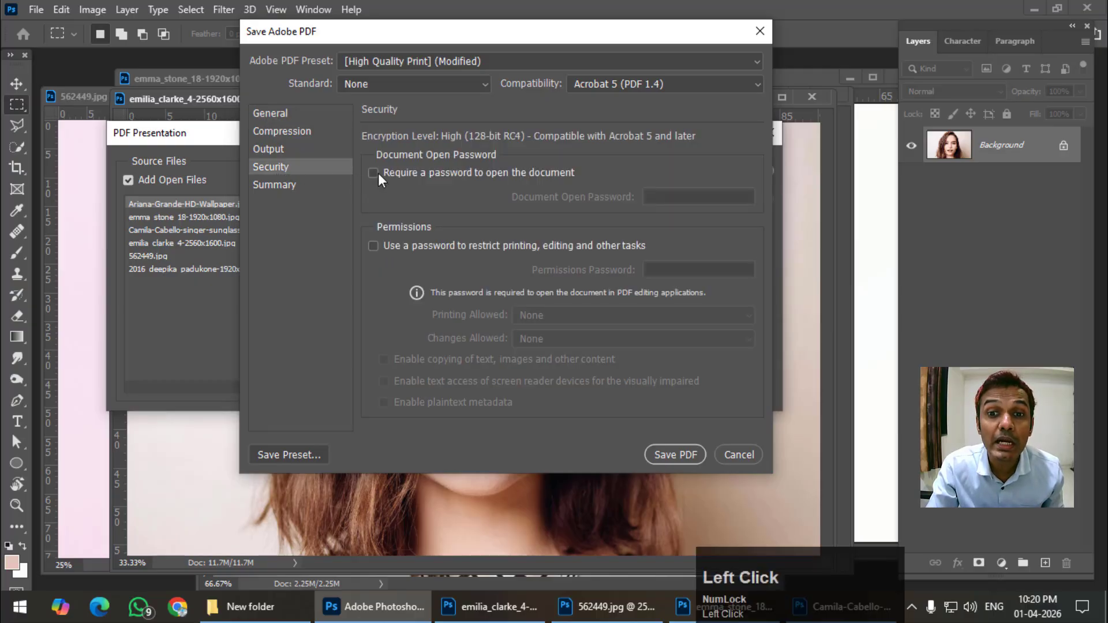
left_click(378, 172)
left_click(377, 172)
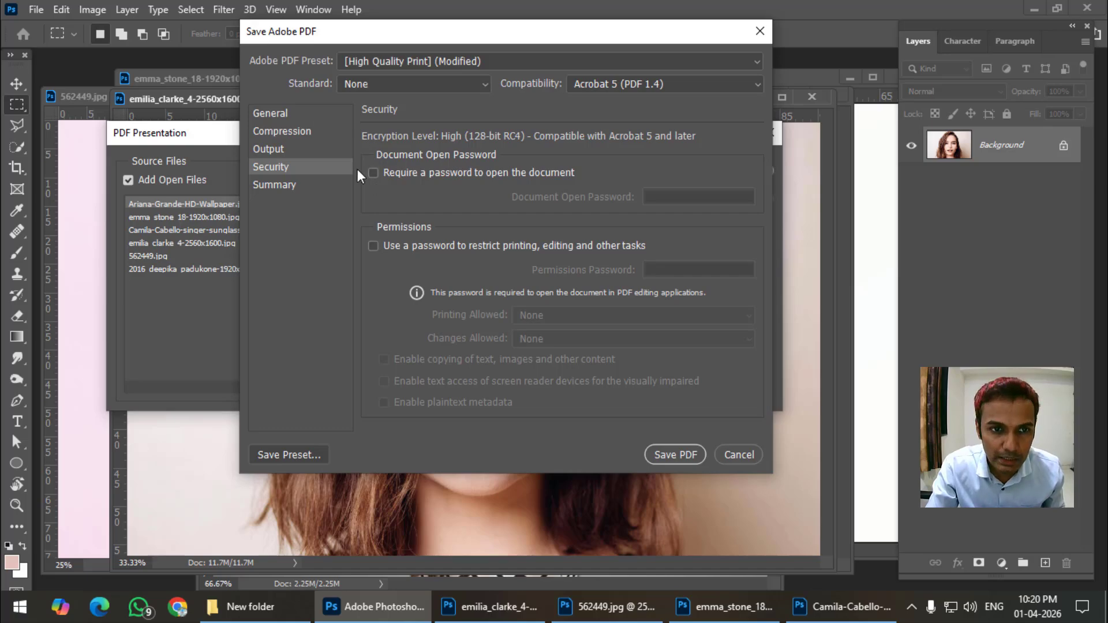
left_click(279, 118)
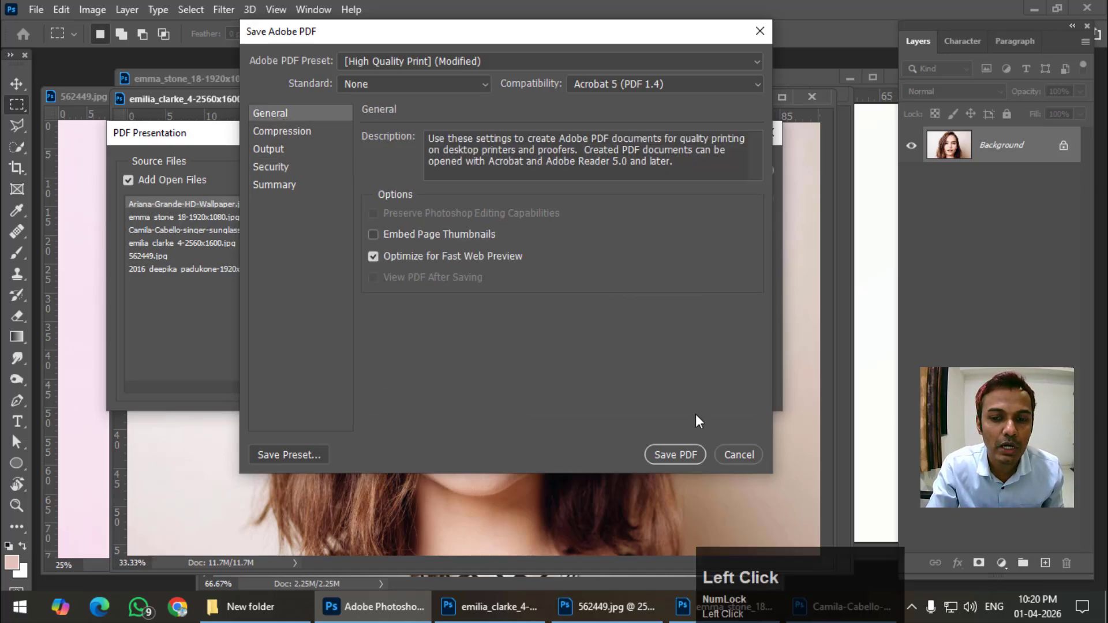
left_click(674, 456)
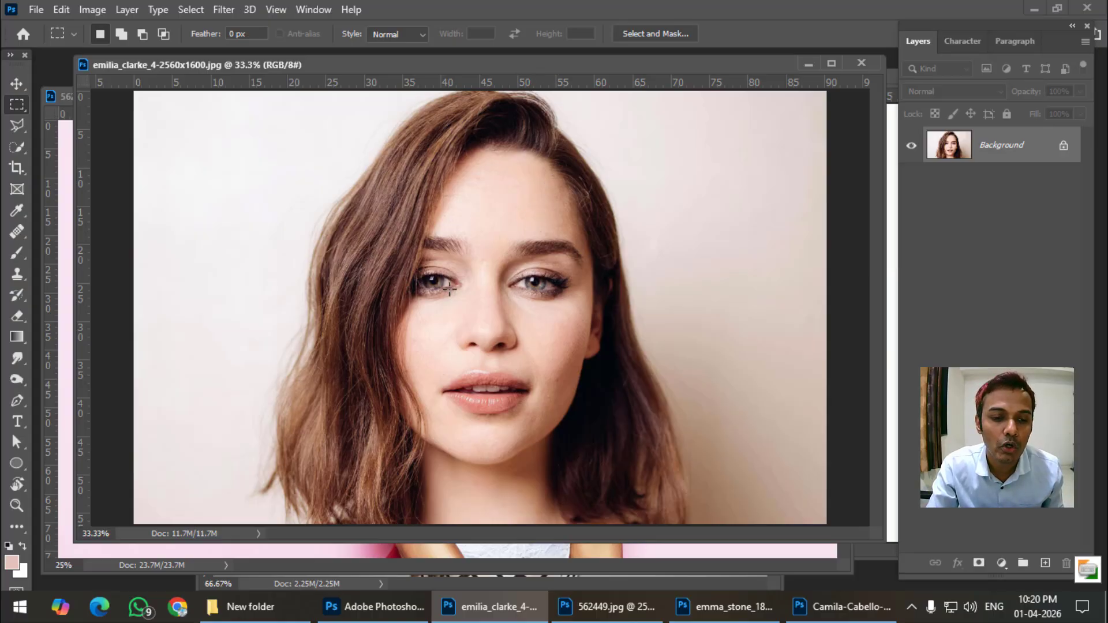
Switch to the New folder window, display its contents as large thumbnails, and open the My Book 1 PDF.
left_click(255, 607)
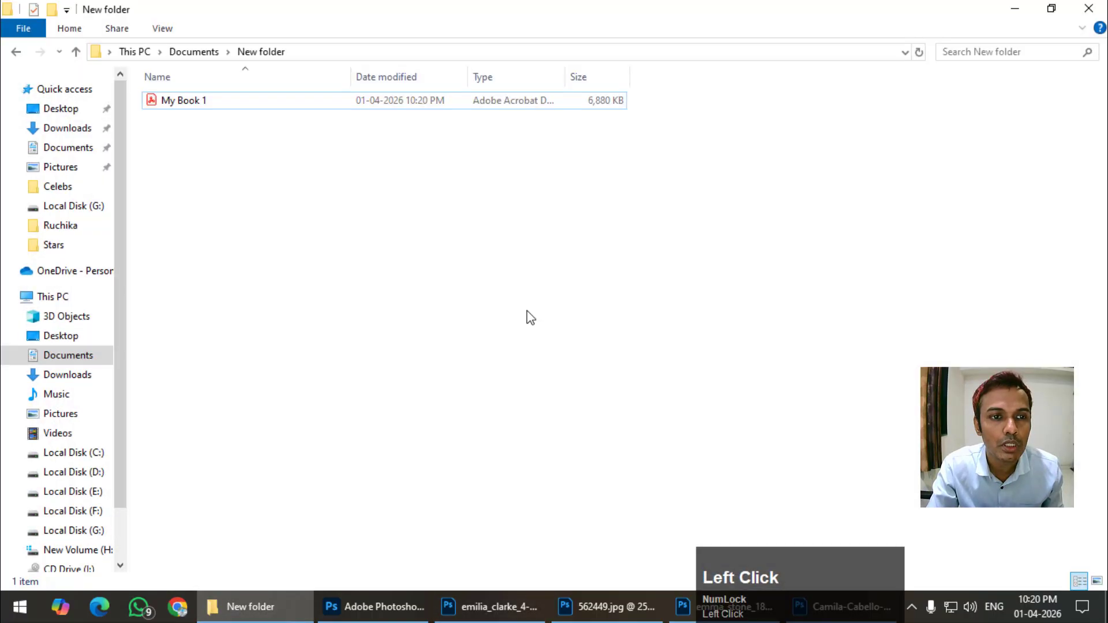
left_click(1096, 581)
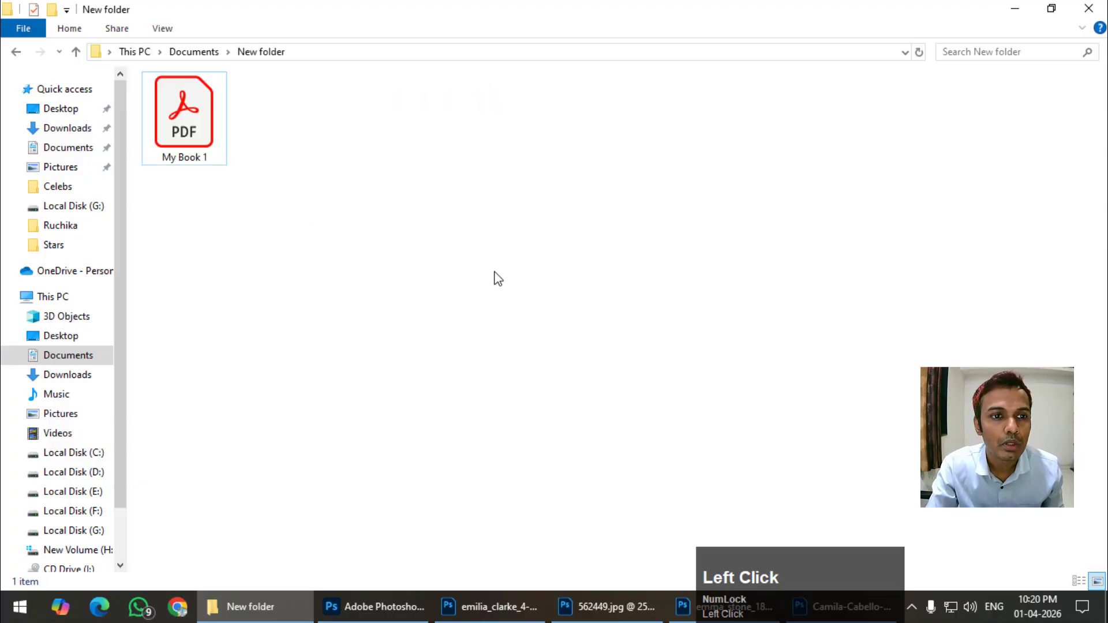
double_click(185, 142)
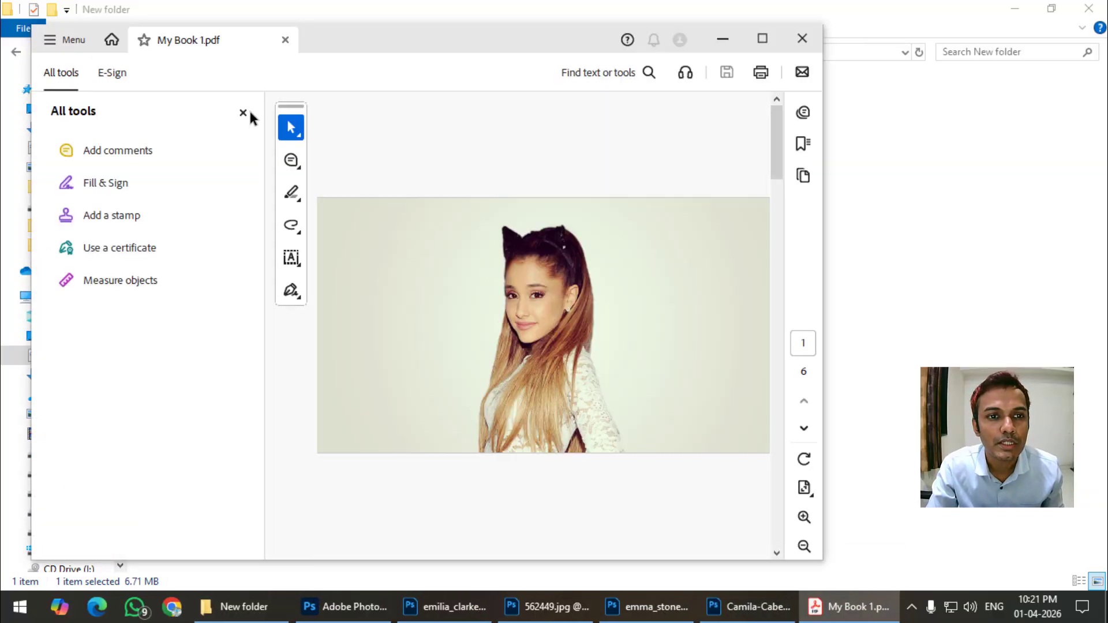
Hide the All tools pane and maximize the window showing My Book 1.pdf.
left_click(243, 117)
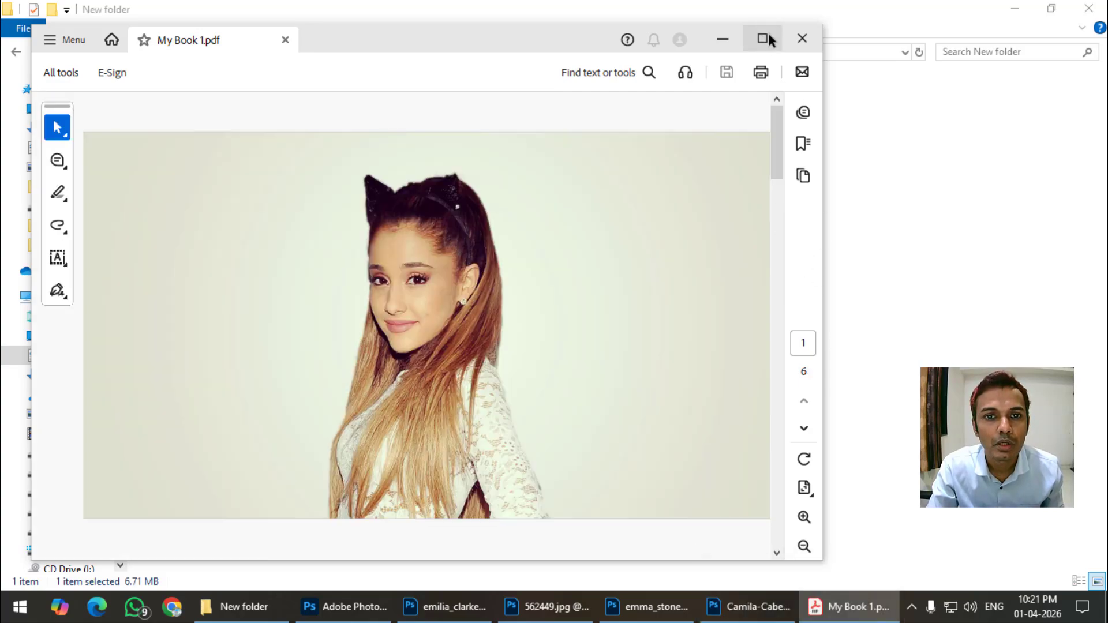
left_click(768, 34)
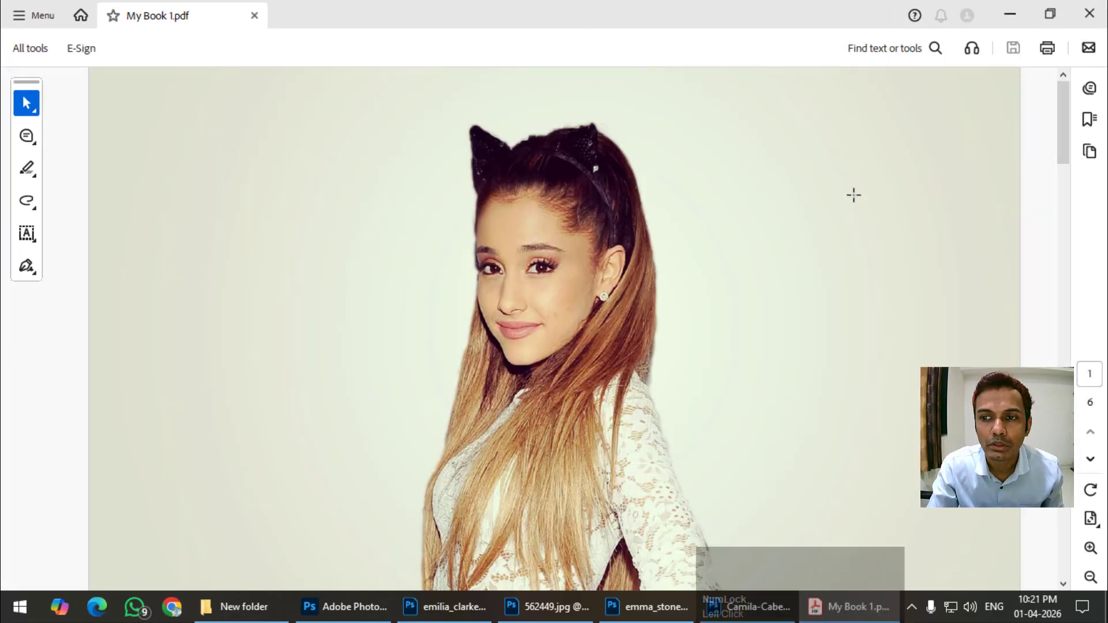
left_click_drag(1065, 247, 1058, 82)
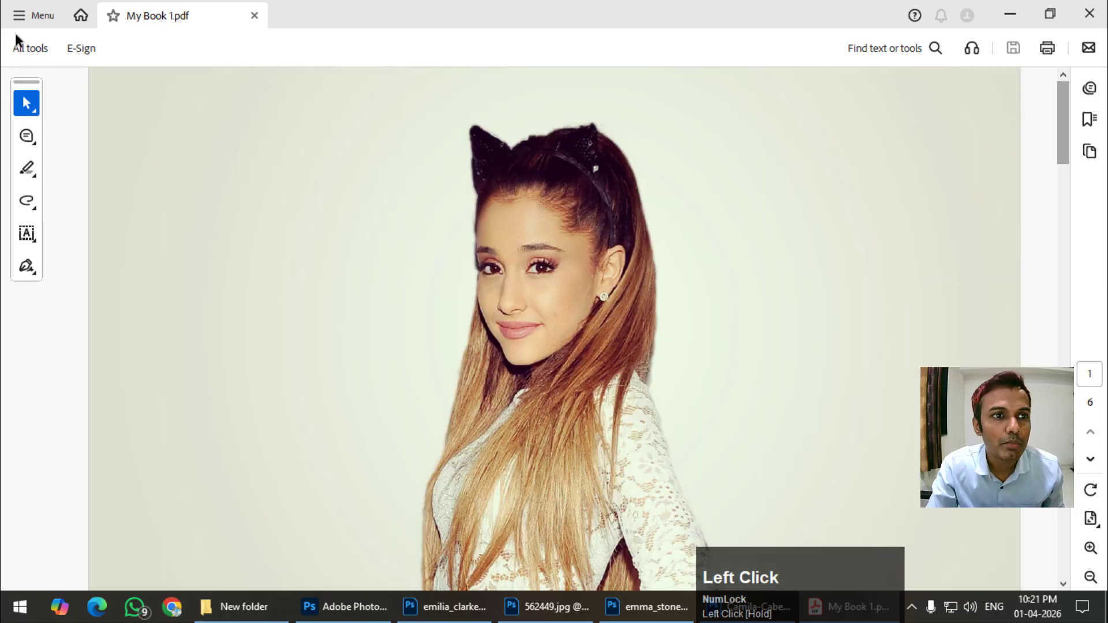
Set the page display of My Book 1.pdf to continuous scrolling.
left_click(21, 18)
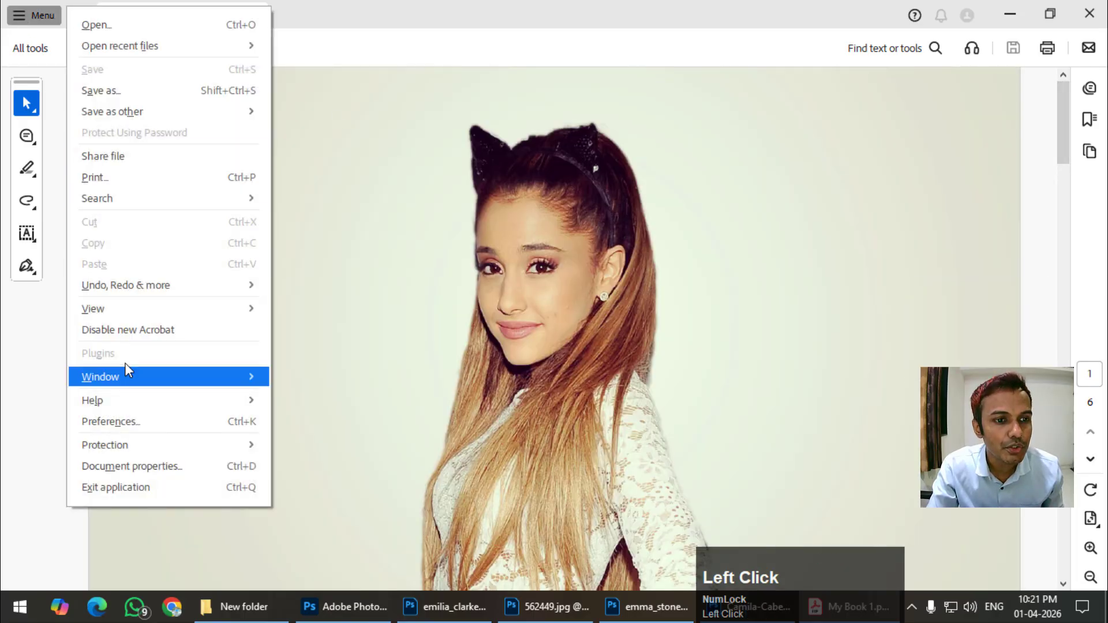
mouse_move(129, 312)
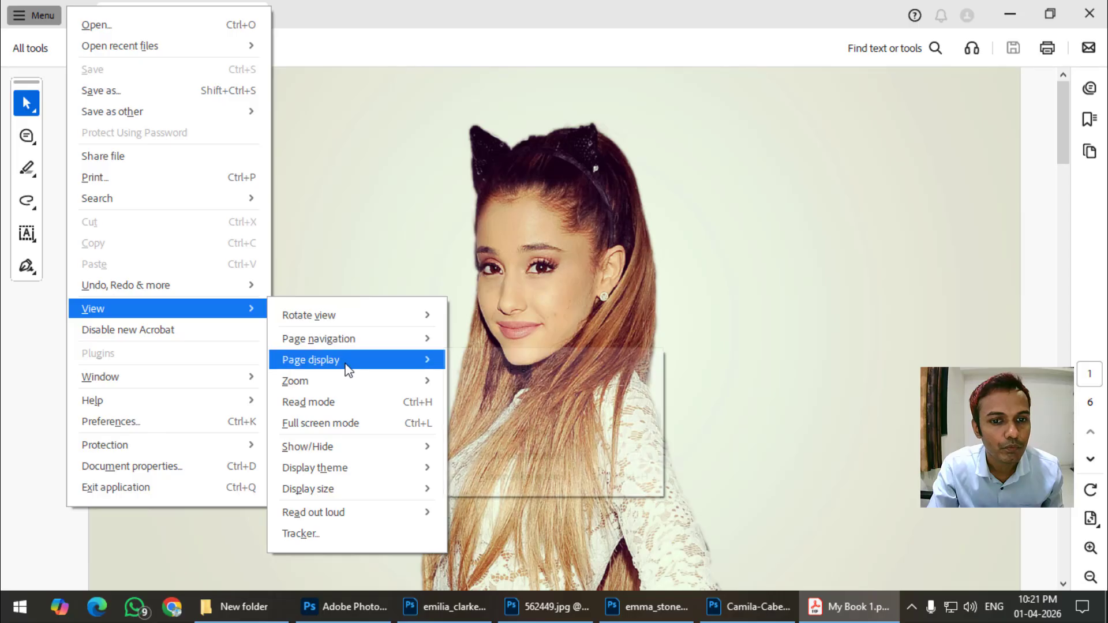
mouse_move(348, 369)
left_click(511, 429)
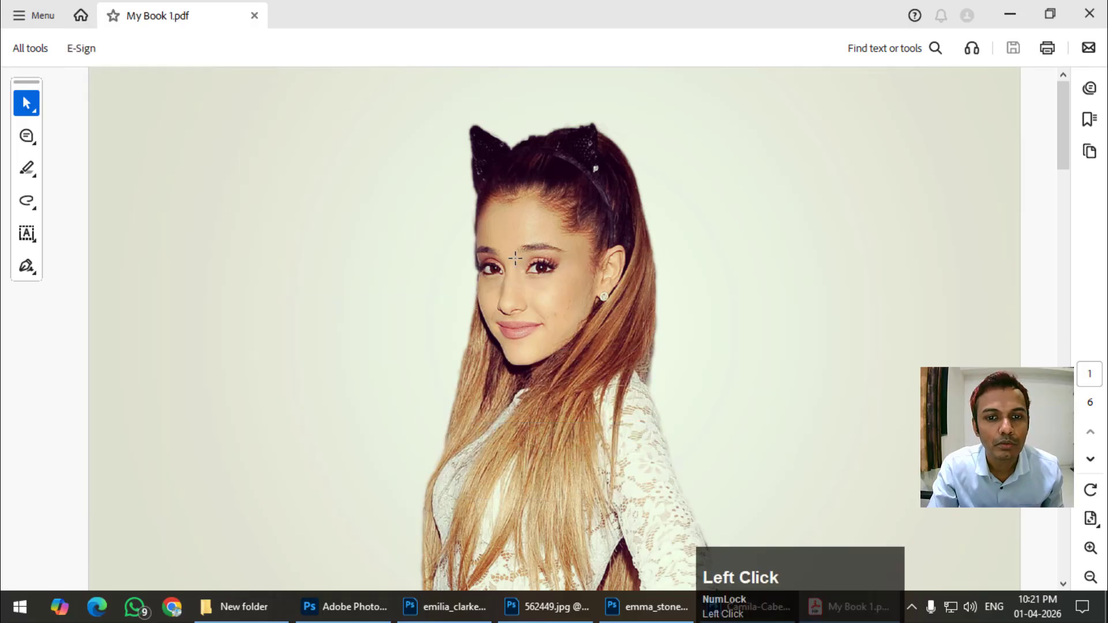
Look through all the pages of My Book 1.pdf to check the images and their order, and return to the first page.
scroll(553, 213, "down", 10)
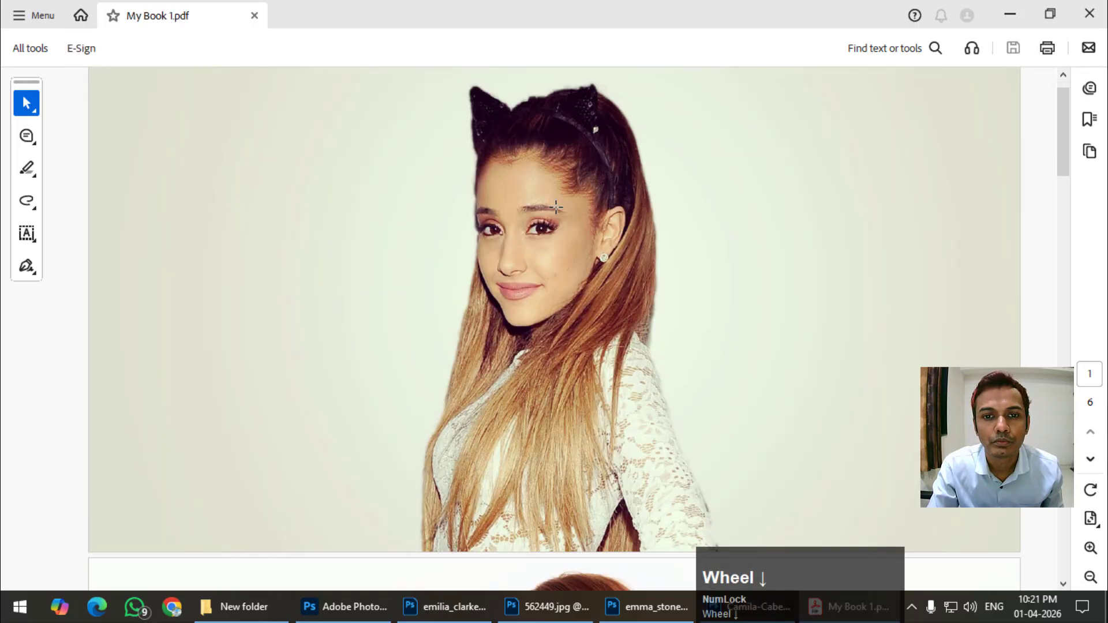
scroll(556, 206, "down", 15)
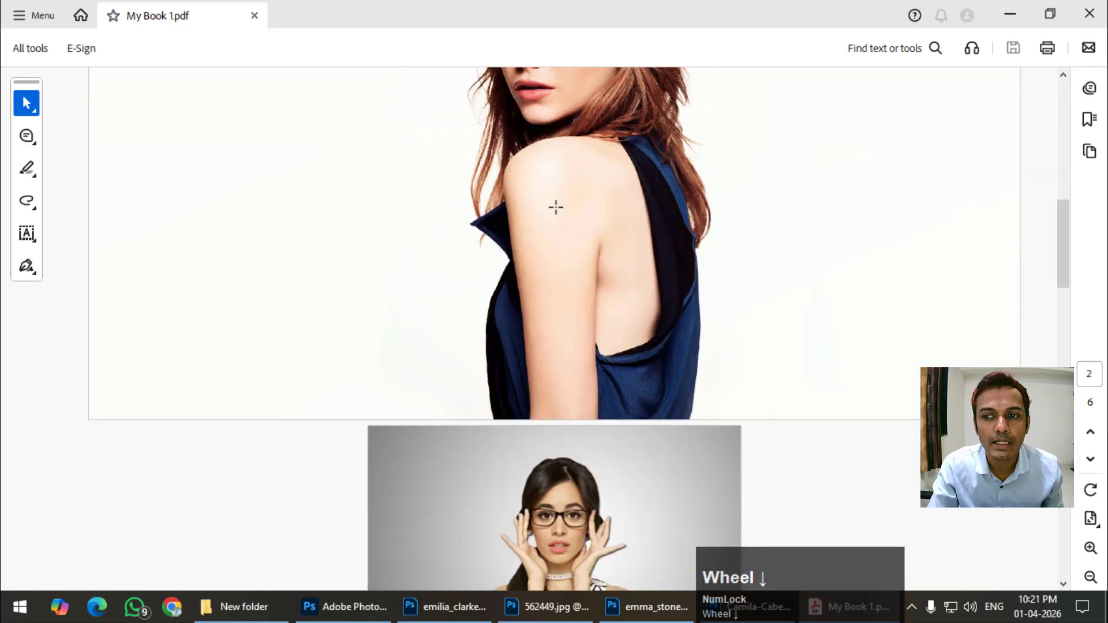
scroll(556, 207, "down", 15)
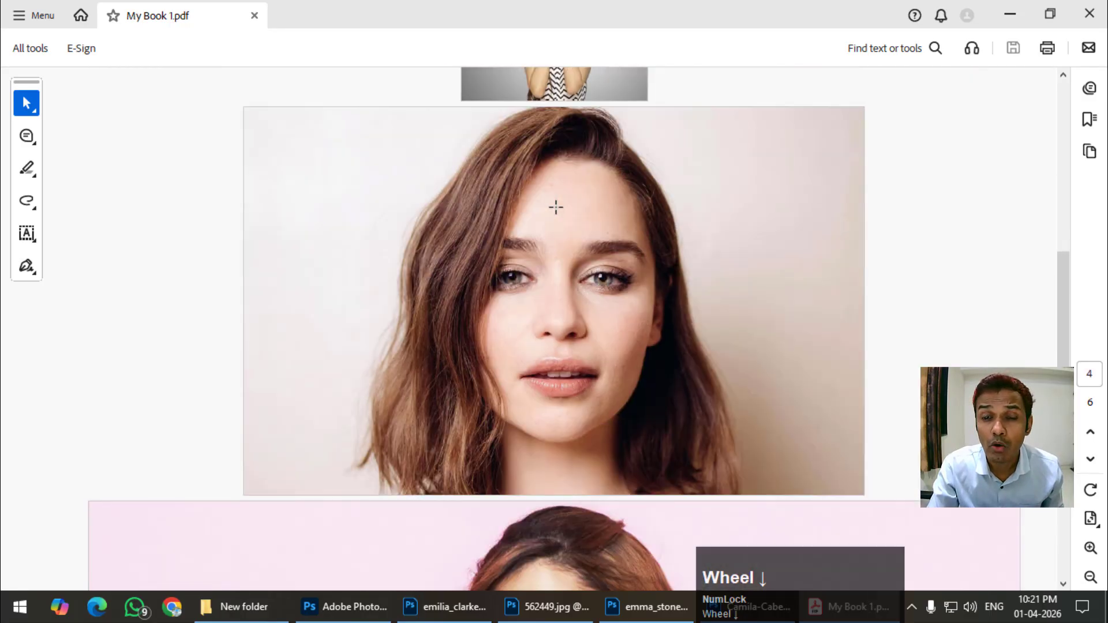
scroll(556, 206, "down", 10)
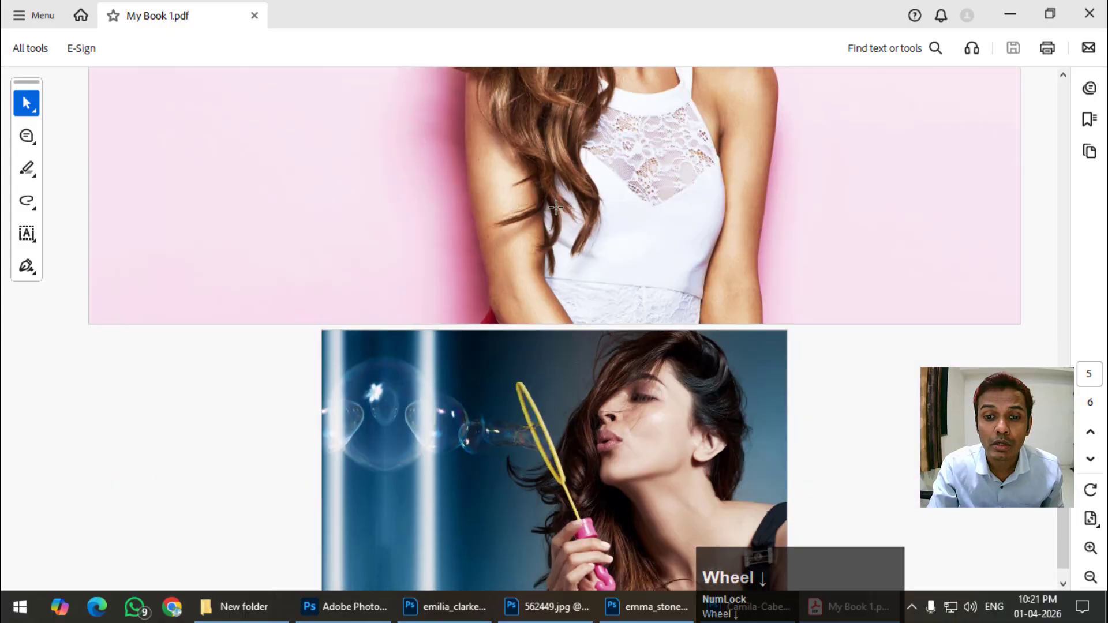
scroll(556, 207, "up", 6)
scroll(556, 206, "up", 8)
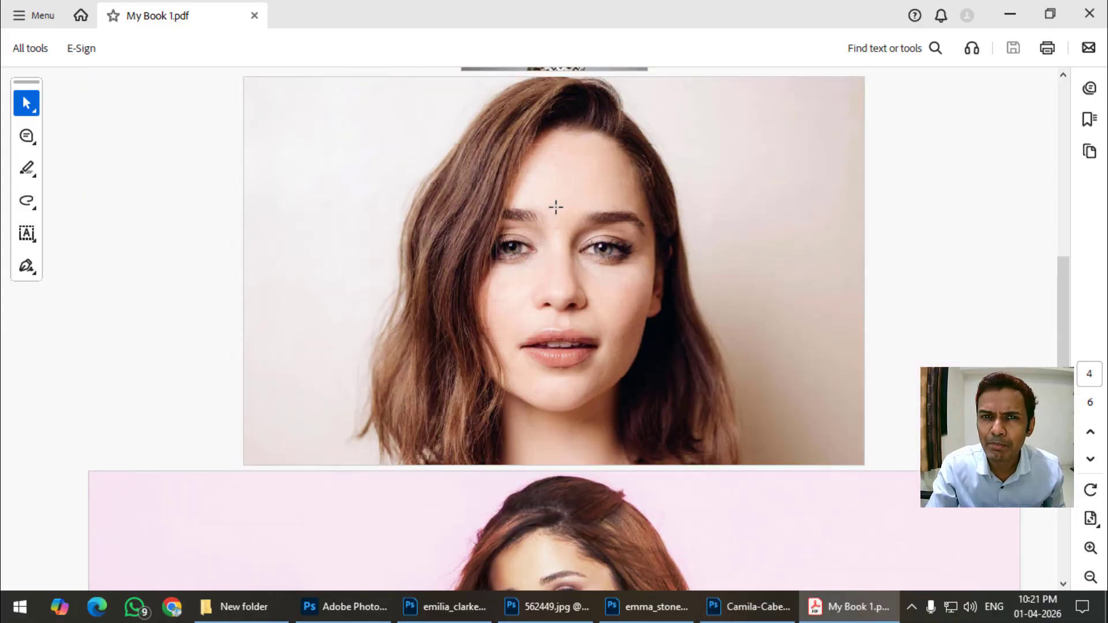
left_click(1066, 340)
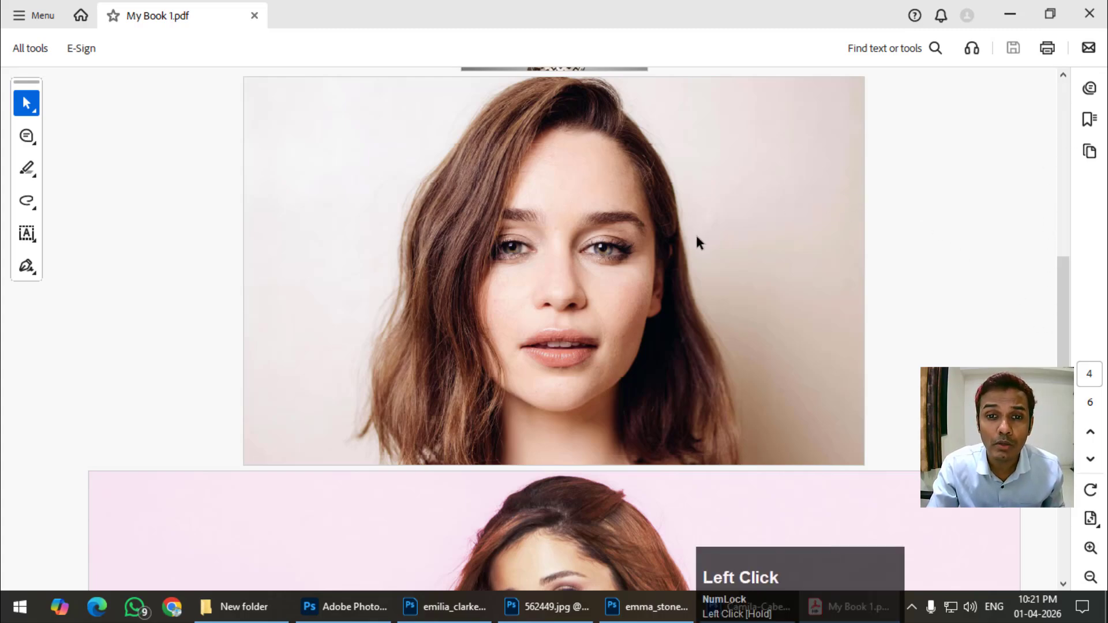
scroll(696, 237, "up", 8)
scroll(616, 266, "up", 2)
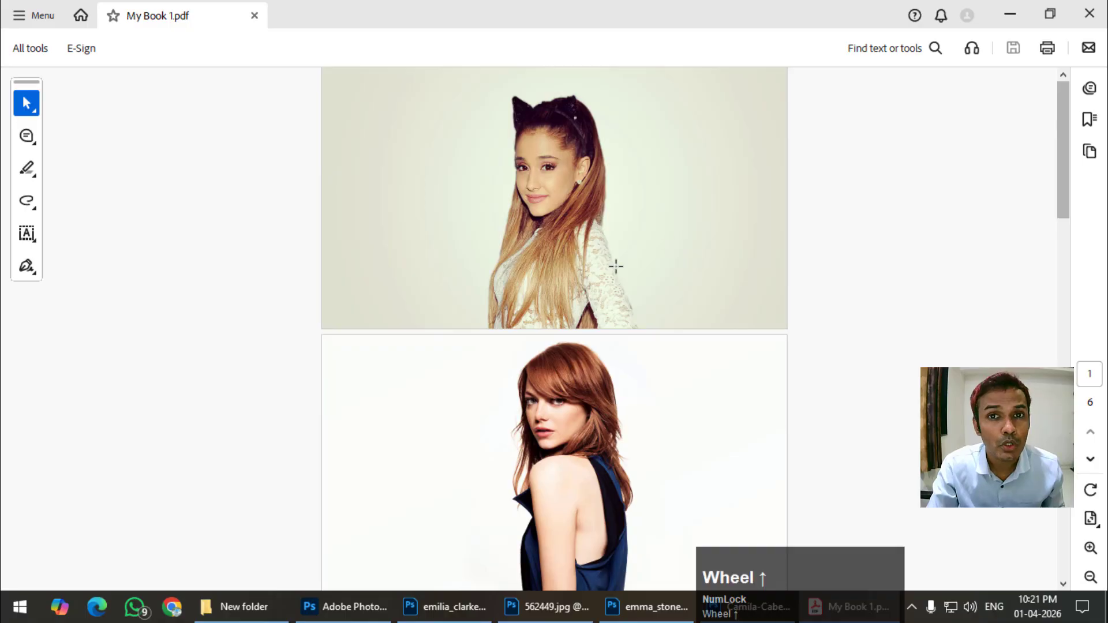